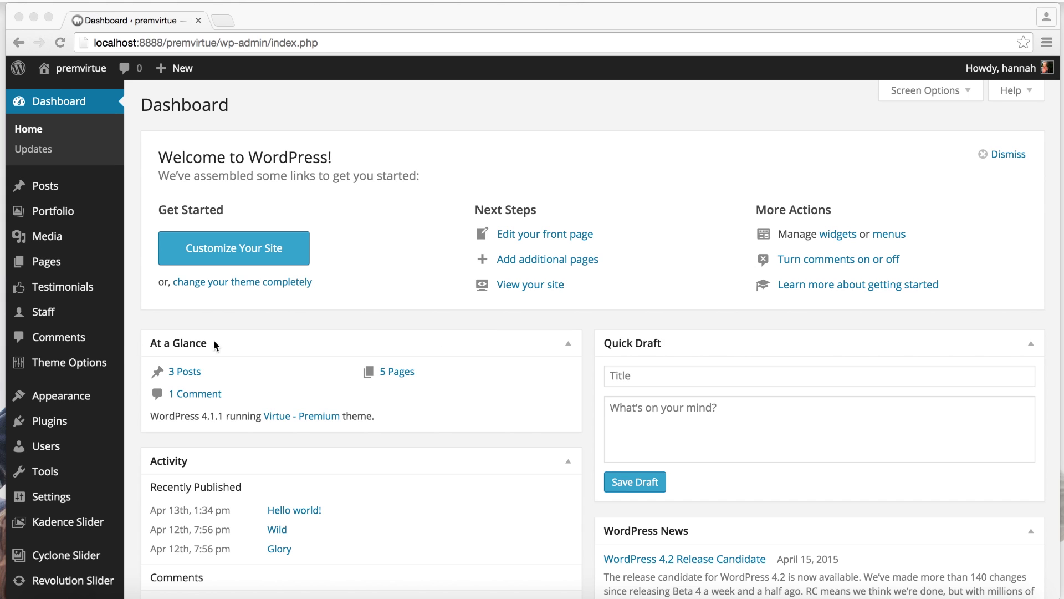
- Start a new page titled 'Page Builder'
mouse_move(52, 270)
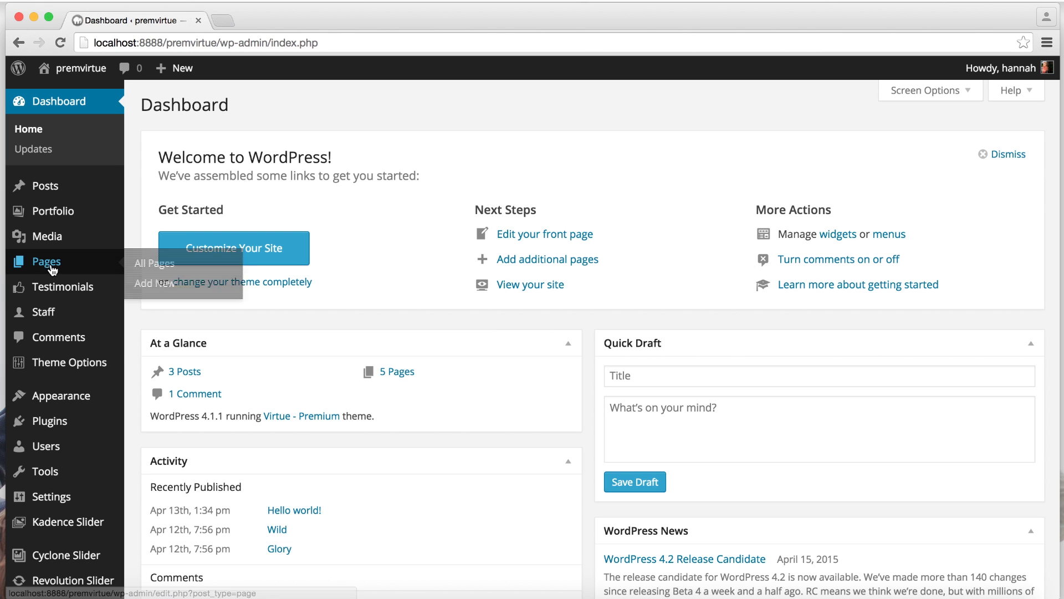
left_click(168, 288)
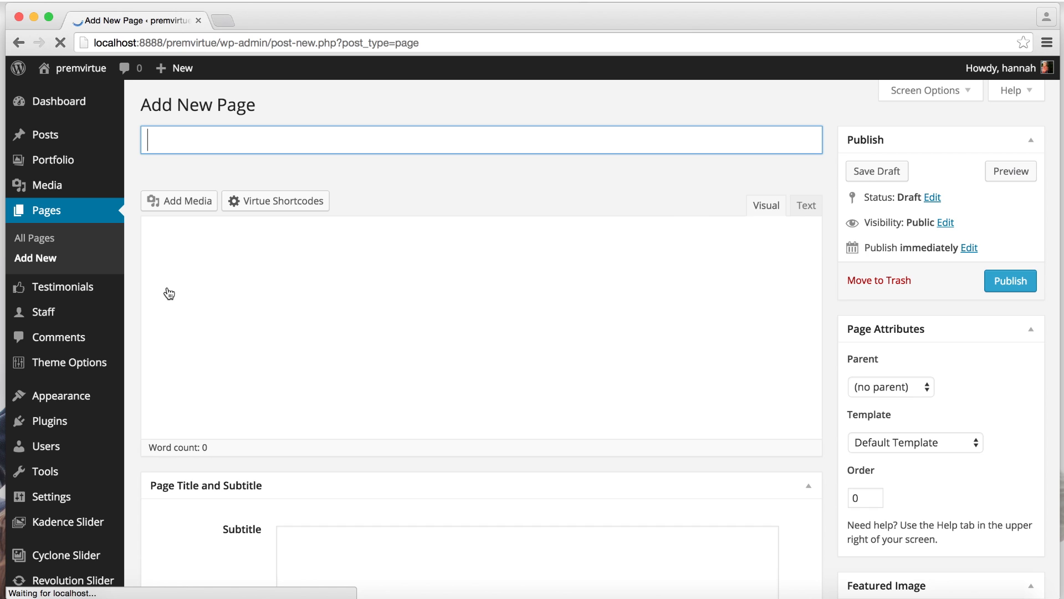
left_click(340, 151)
type("Page")
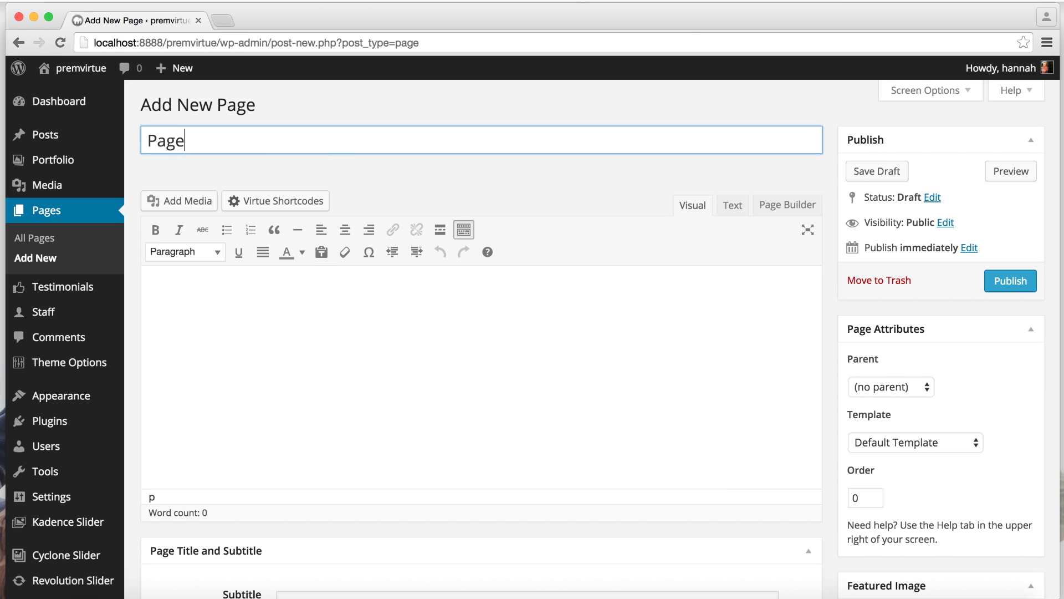
type(" Builder")
- Set the page template to Fullwidth and save it as a draft
scroll(582, 234, "down", 1)
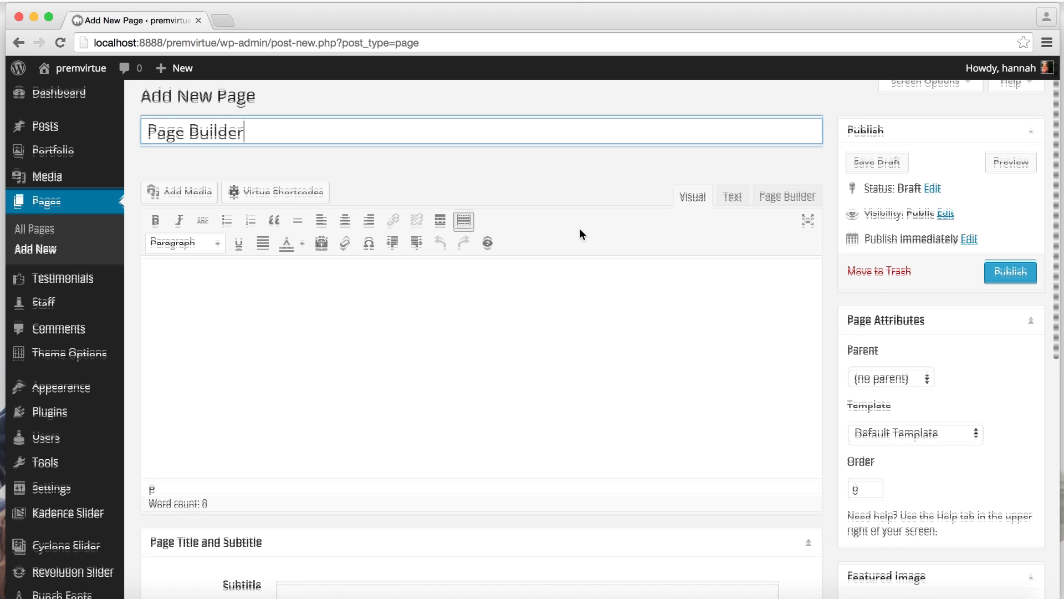
scroll(581, 234, "down", 1)
left_click(896, 423)
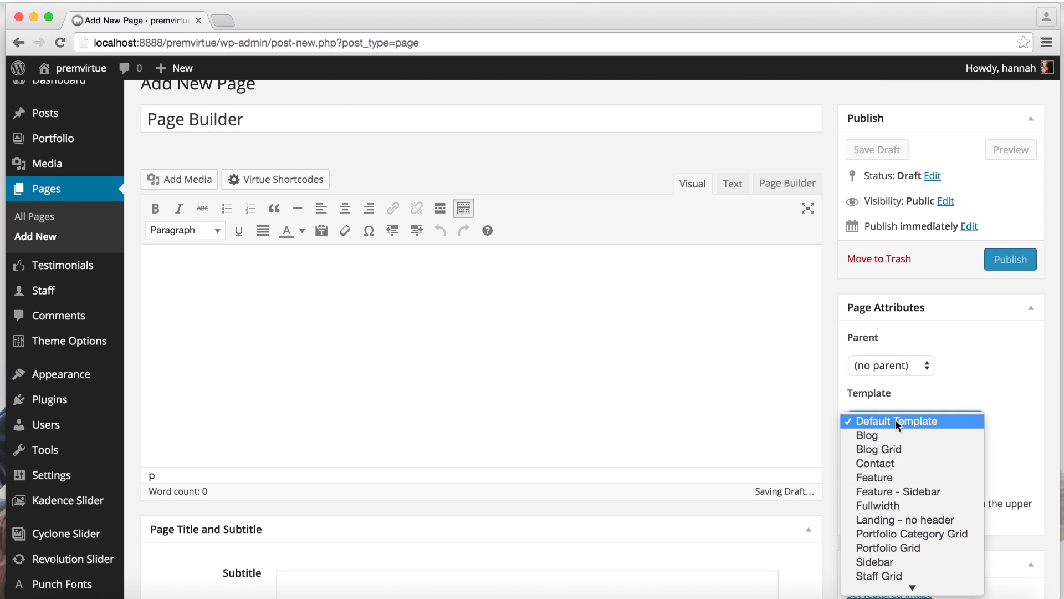
left_click(881, 506)
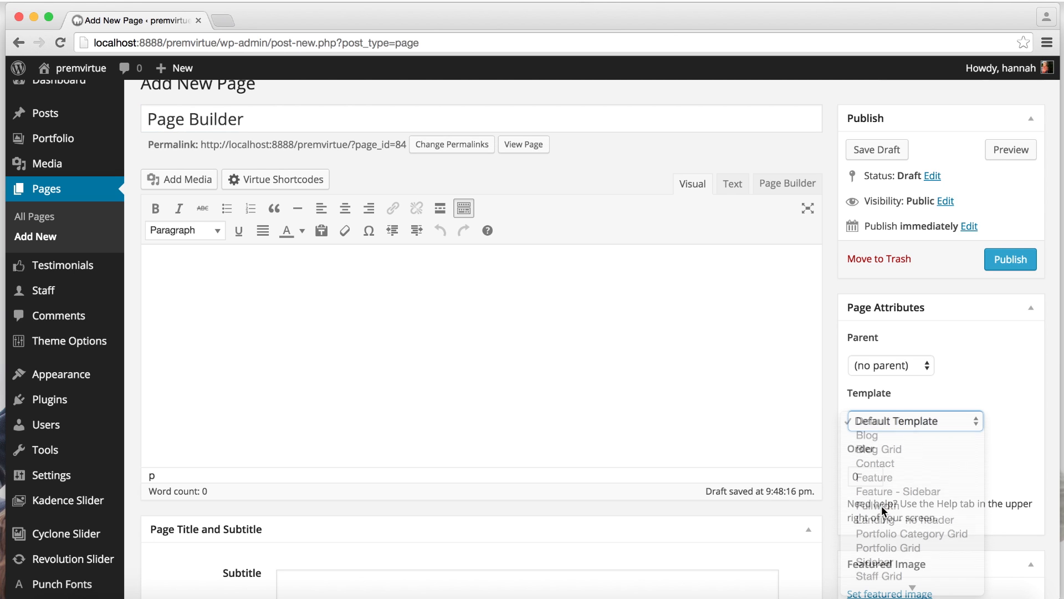
left_click(882, 150)
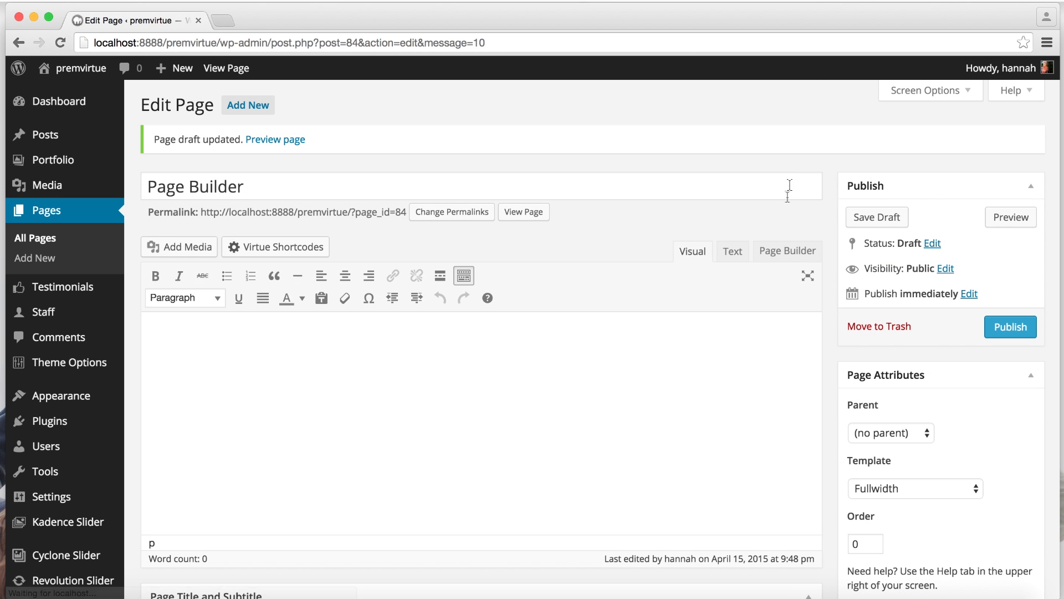
- Switch the content area to Page Builder, viewing Prebuilt layouts and Live Editor without changes
left_click(787, 252)
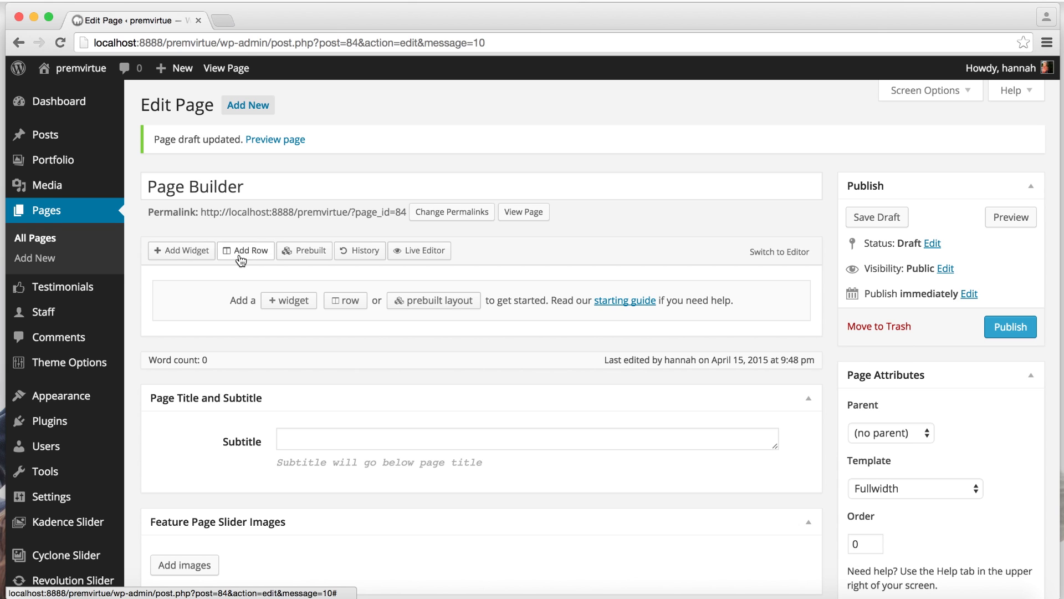
left_click(289, 250)
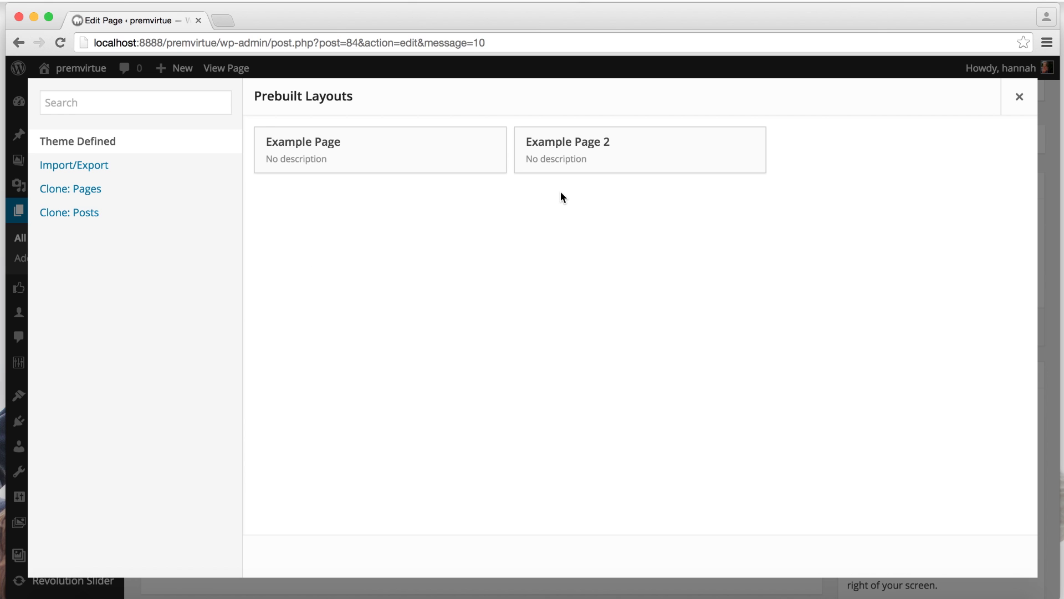
left_click(1019, 97)
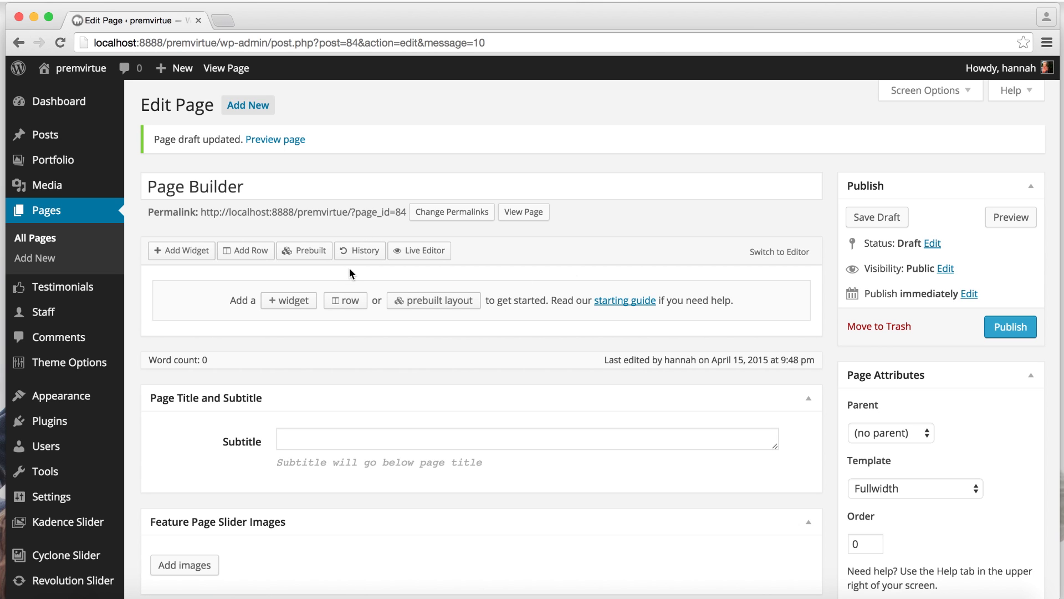
left_click(404, 254)
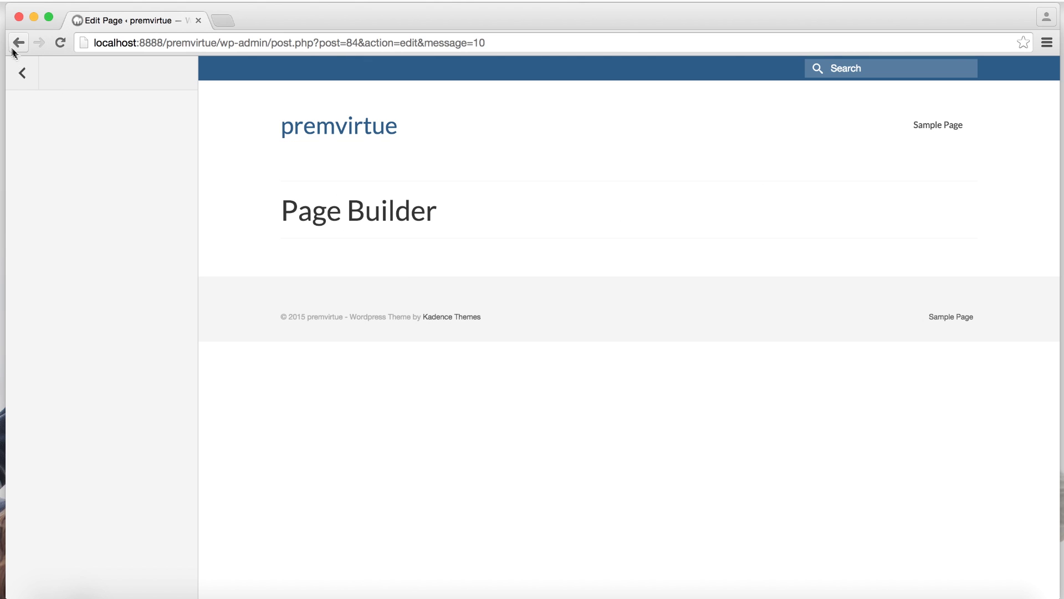
left_click(20, 68)
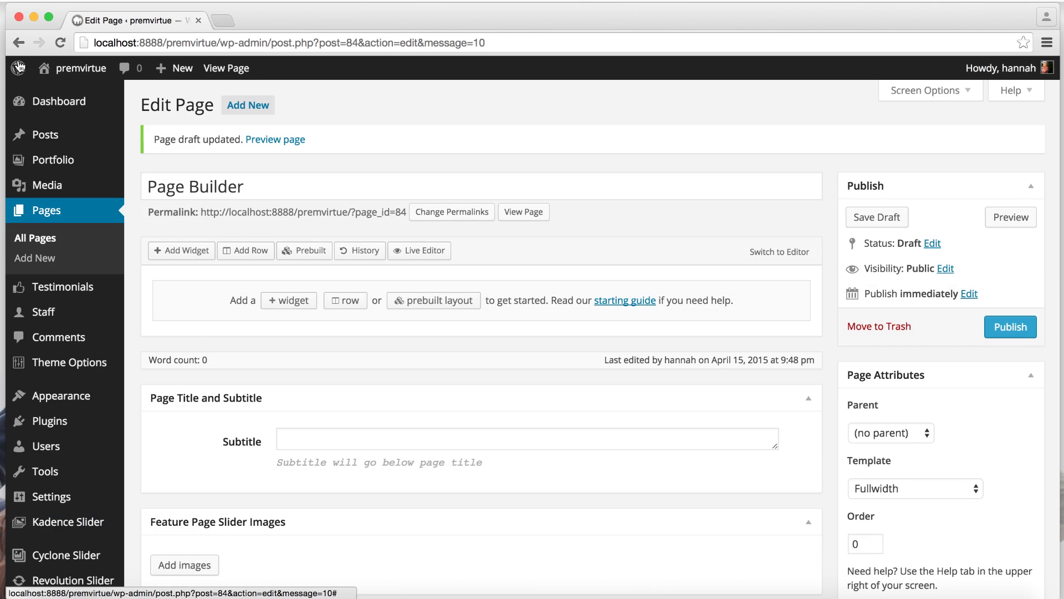
- Insert a right-to-left two-column row with columns resized to about 59.8% / 40.2%
left_click(241, 253)
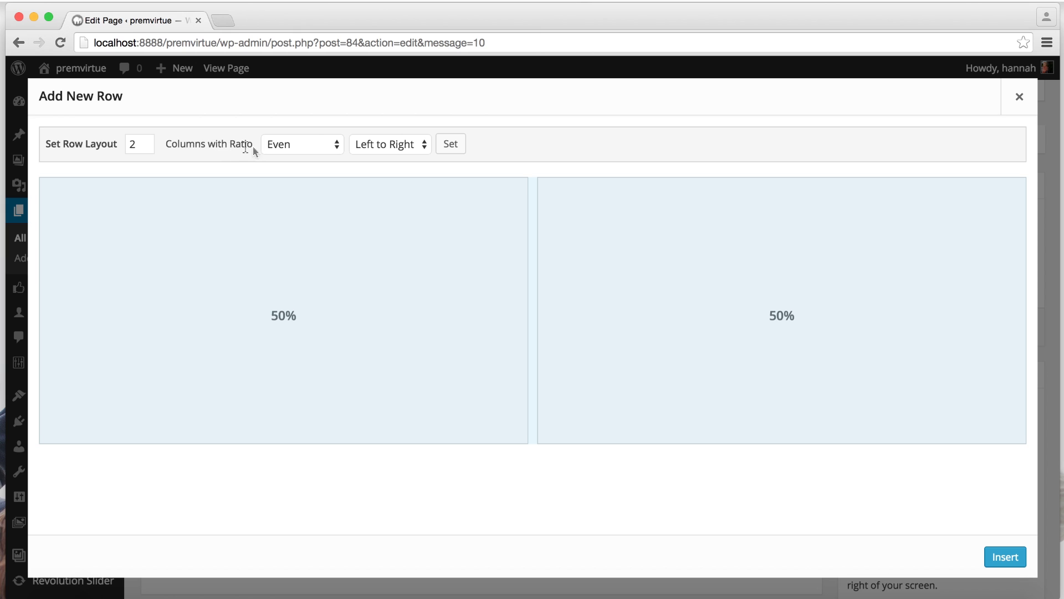
left_click(298, 147)
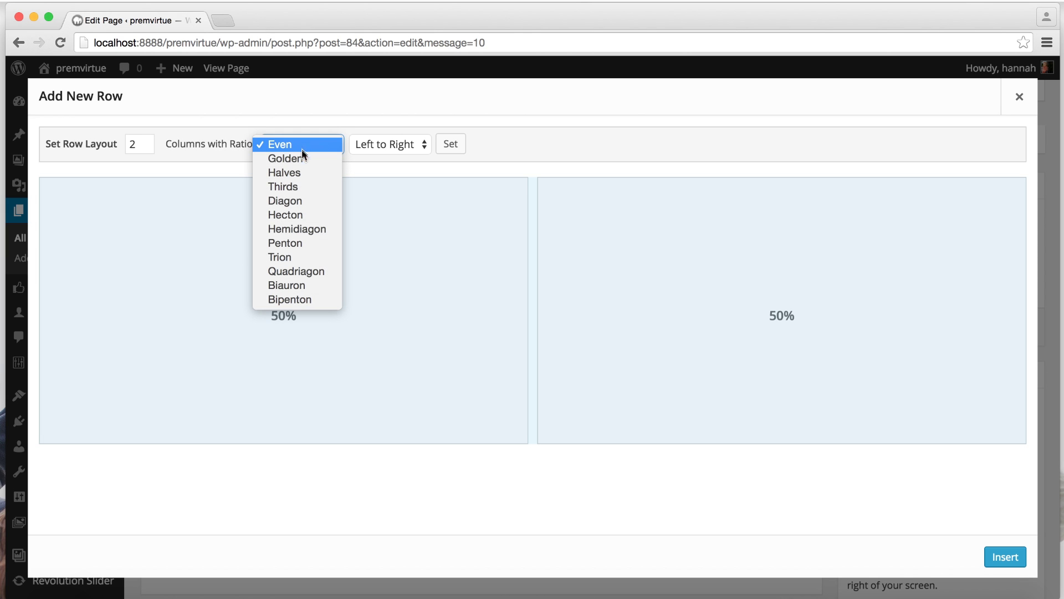
left_click(298, 172)
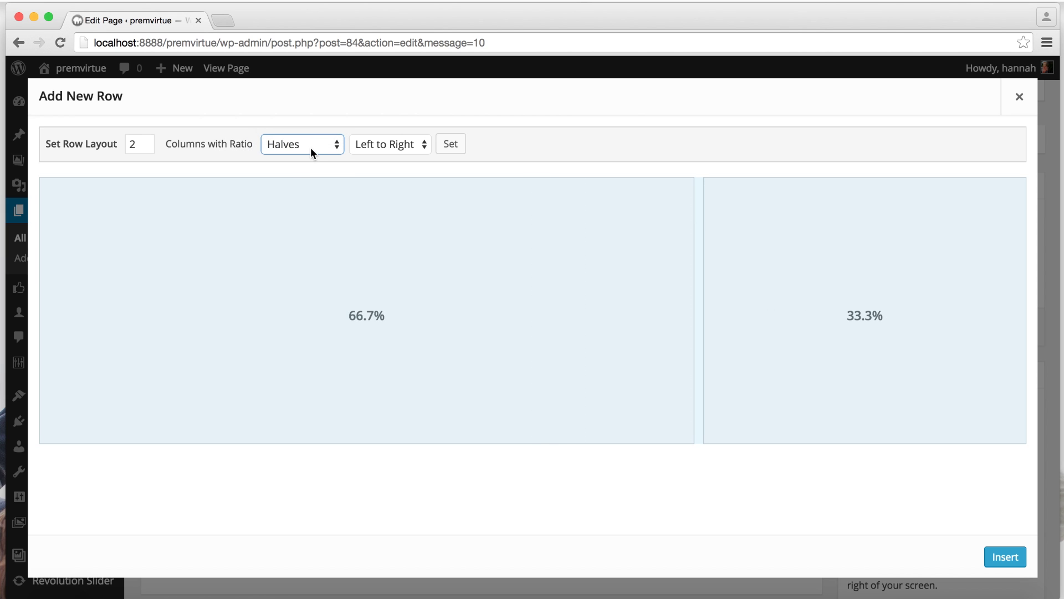
left_click(311, 147)
left_click(308, 161)
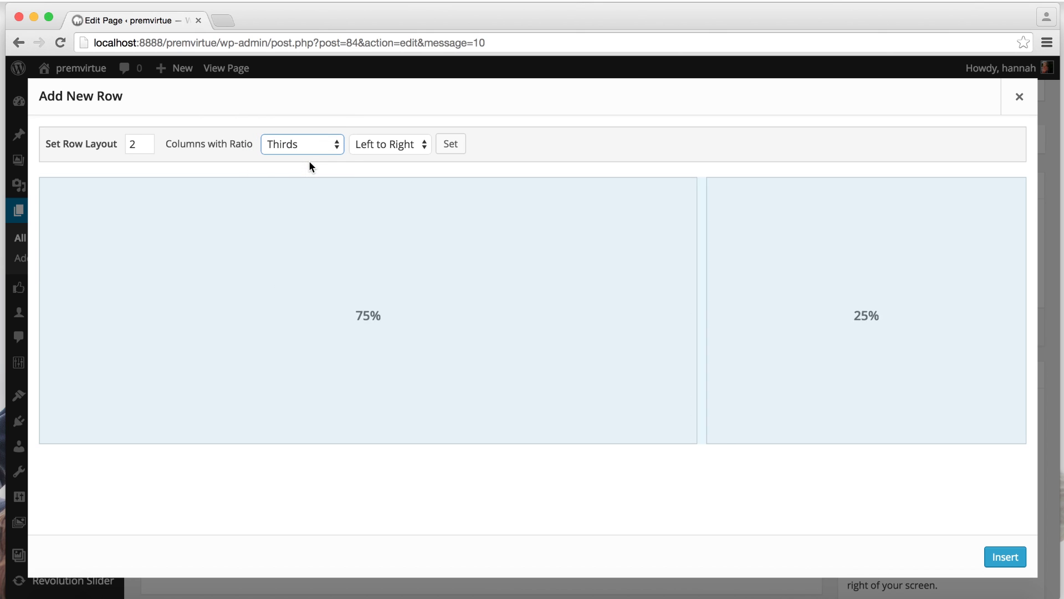
left_click(377, 152)
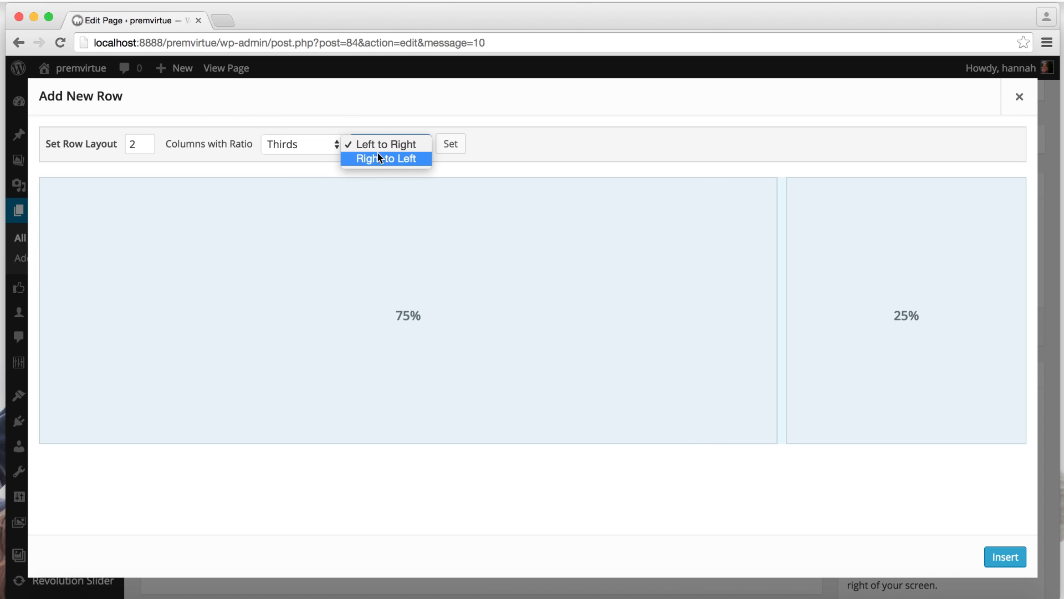
left_click(378, 157)
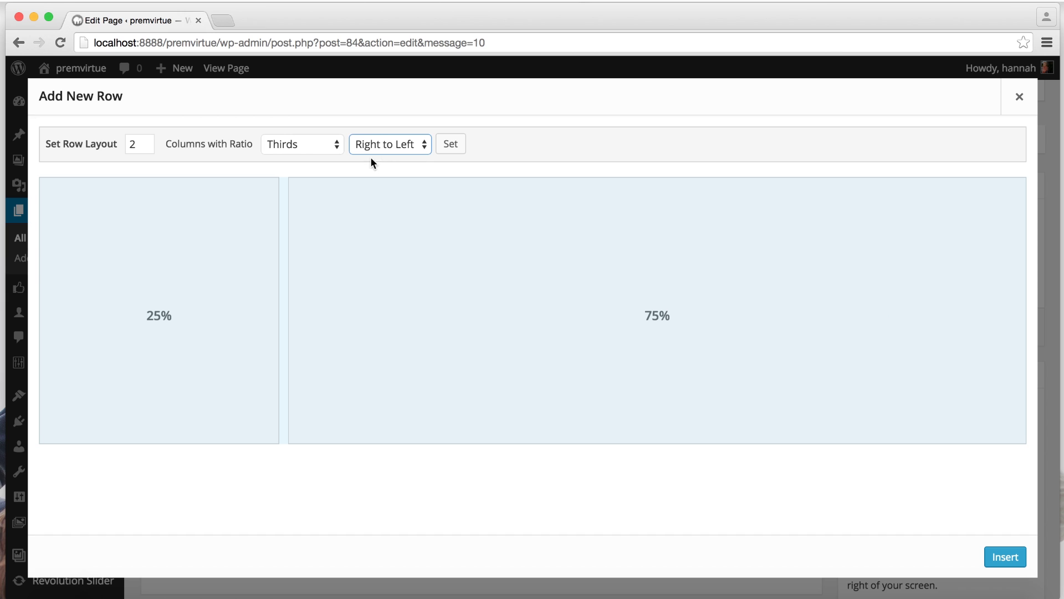
left_click_drag(283, 207, 629, 261)
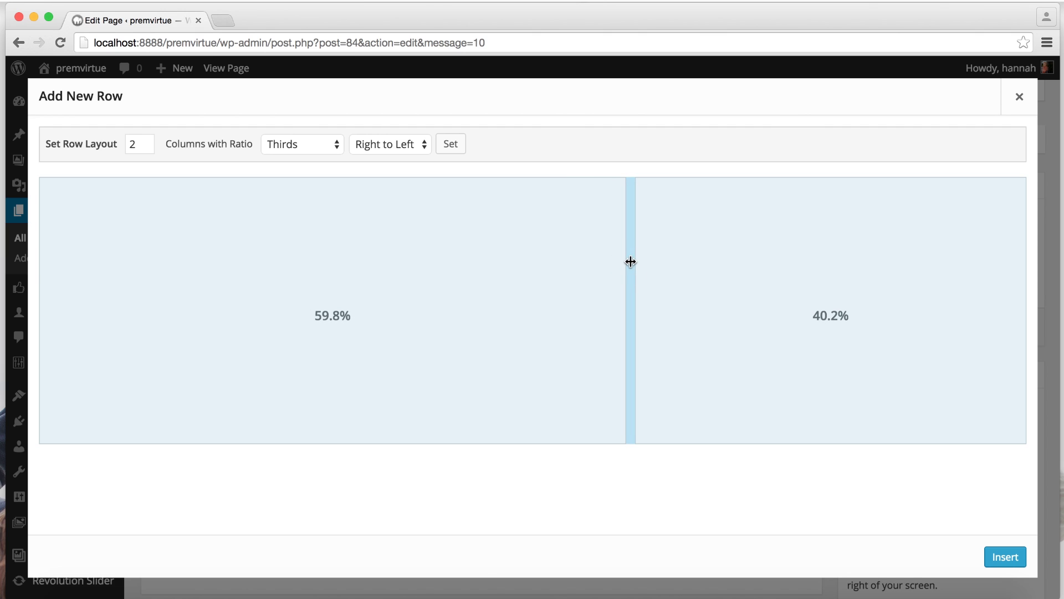
left_click(1004, 556)
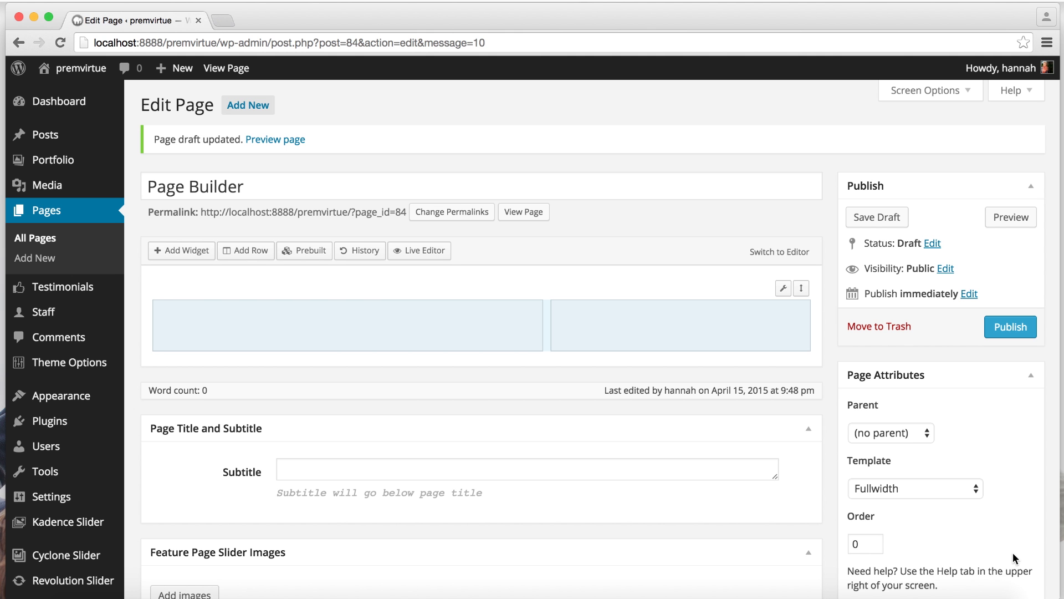
- Add a Visual Editor widget to the row's left column
left_click(434, 332)
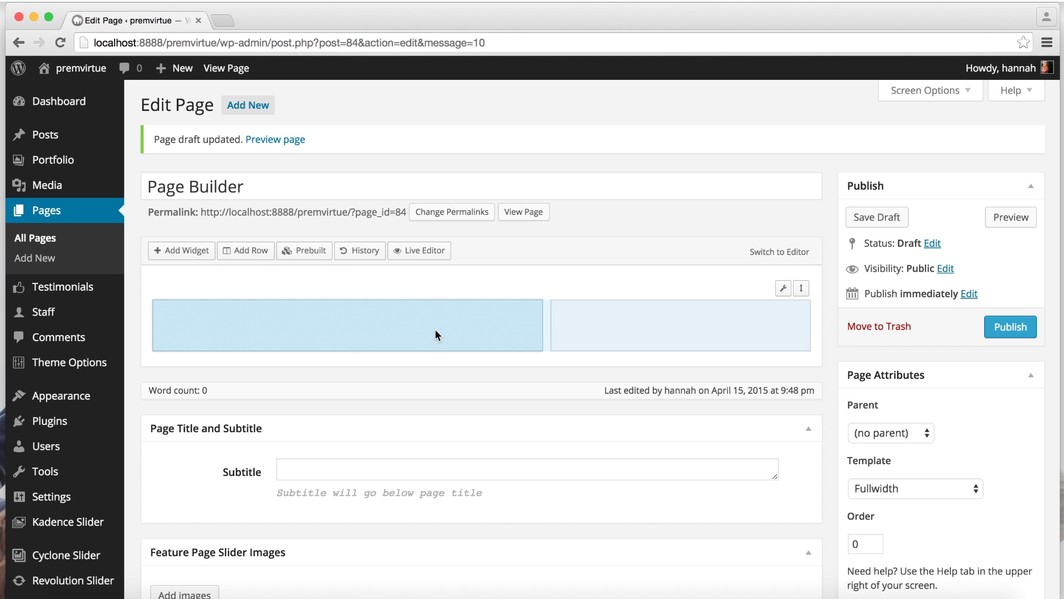
left_click(171, 251)
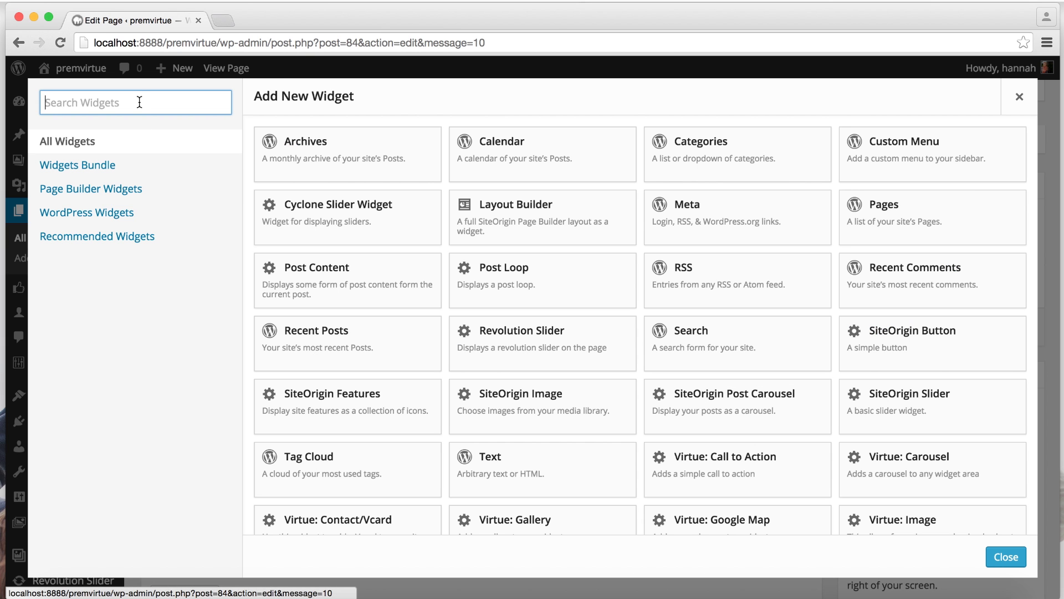
type("visua")
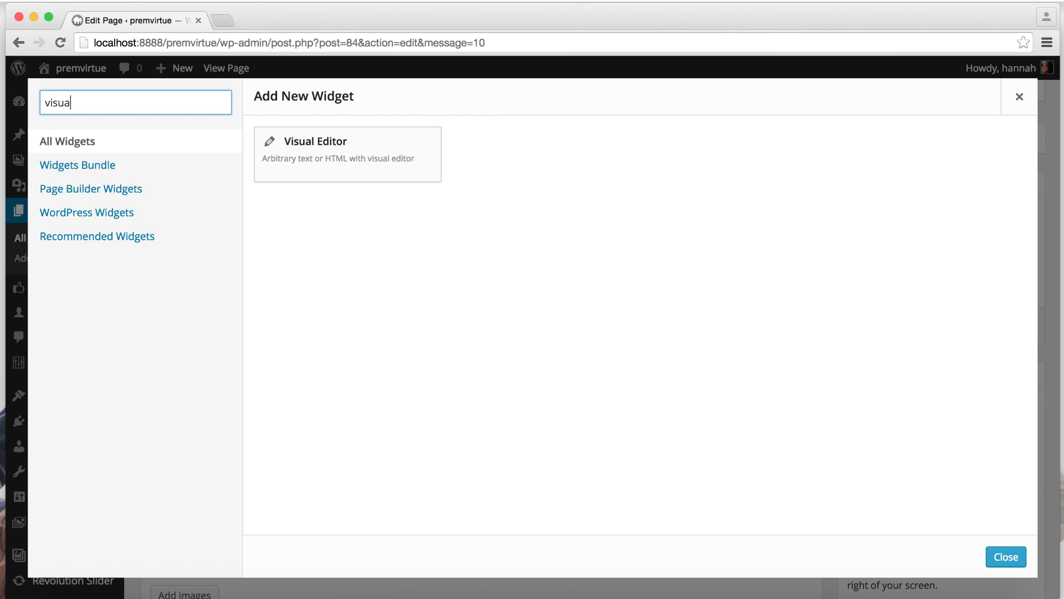
left_click(324, 156)
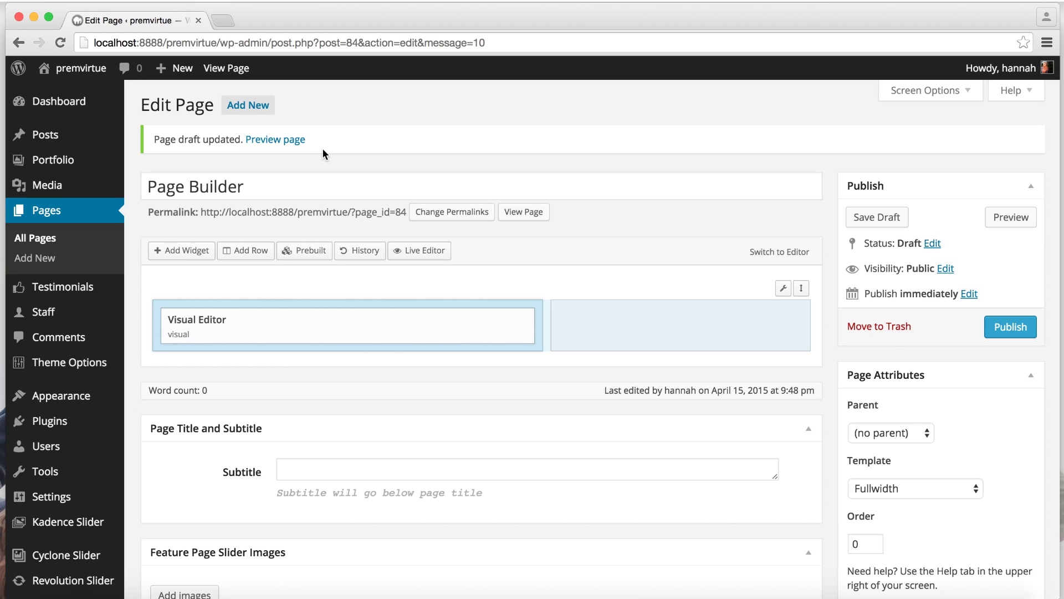
- Paste three lorem ipsum paragraphs into the widget and make the second a blockquote
left_click(443, 320)
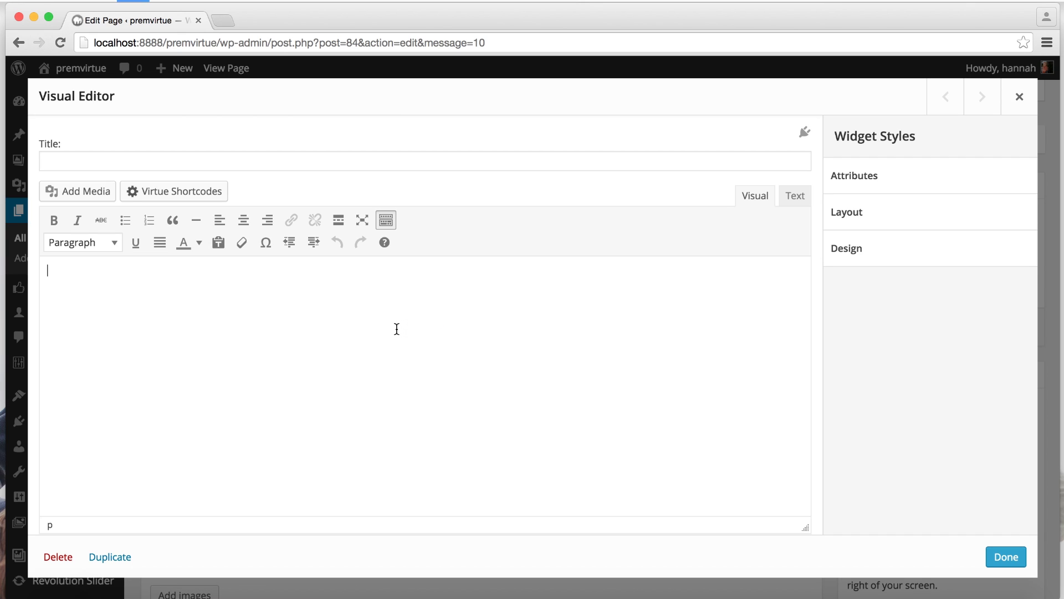
type("Maecenas sit amet nisl viverra, auctor nibh ut, laoreet tortor. Donec nec tellus mi. Duis sit amet lorem vel nisl pretium tristique. Aliquam aliquam gravida est at ultricies. Nunc sagittis, erat sit amet suscipit egestas, lorem eros vehicula augue, in viverra augue orci vitae justo. Suspendisse libero odio, suscipit vestibulum luctus vel, rhoncus quis ex. Ut imperdiet tellus sed lorem ullamcorper vulputate. Etiam nibh mi, mattis id imperdiet et, suscipit quis arcu. Integer mauris libero, convallis nec libero sed, tincidunt placerat orci.")
left_click_drag(122, 322, 47, 307)
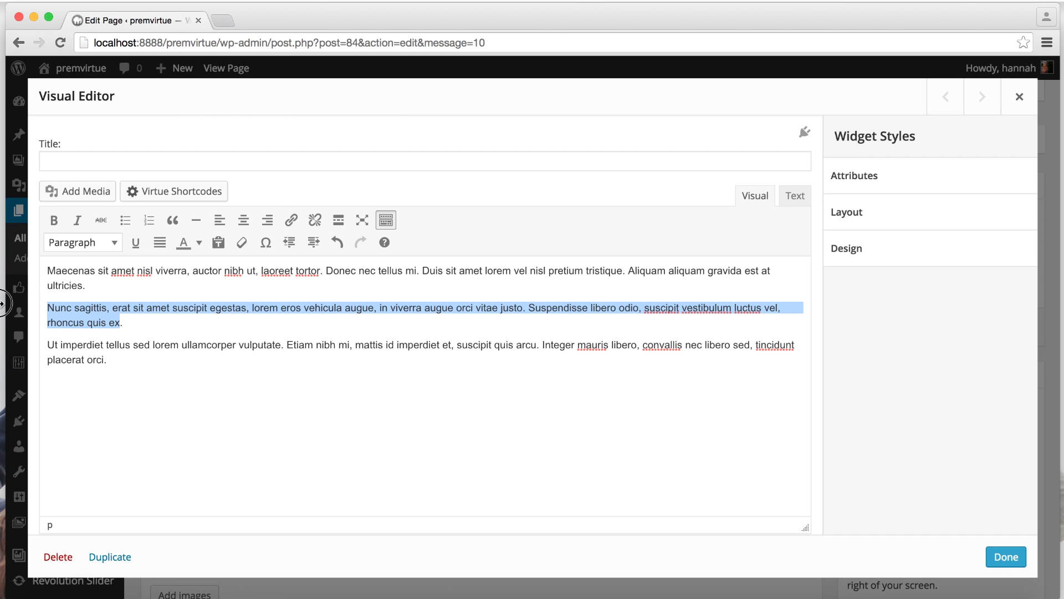
left_click(172, 219)
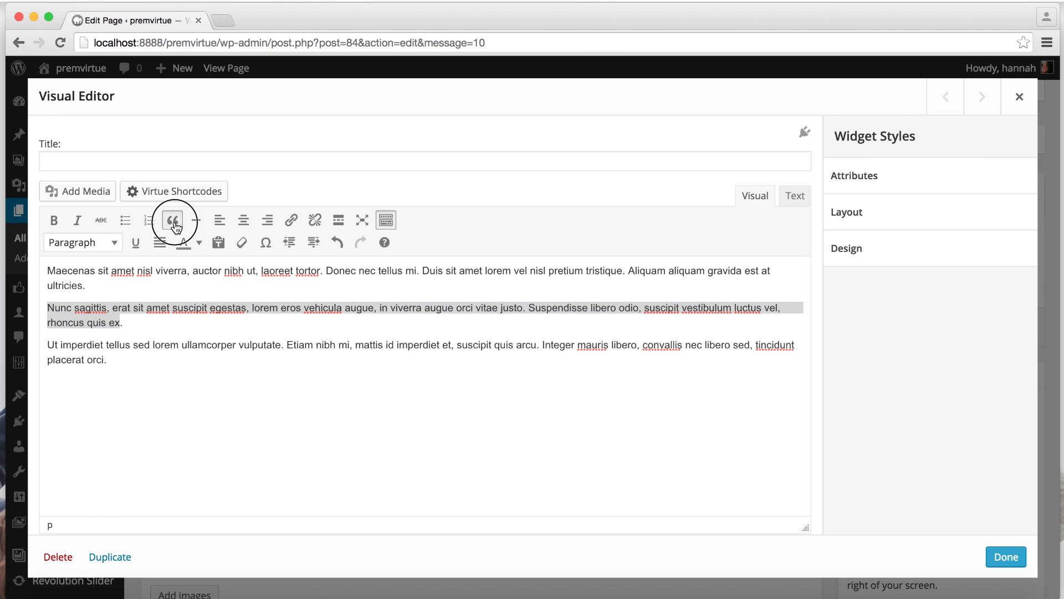
left_click(1000, 558)
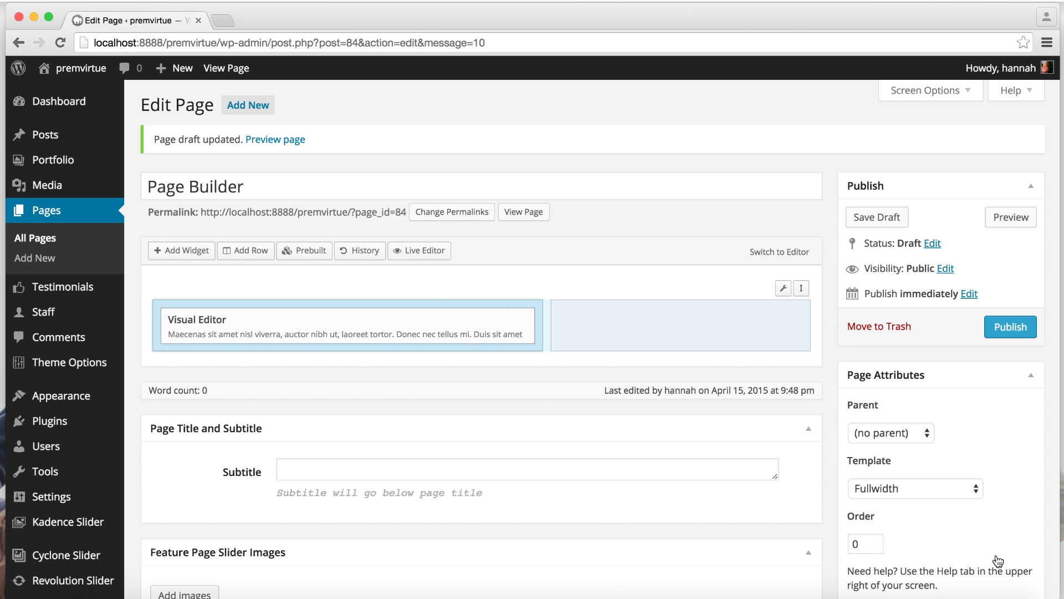
- Add a Virtue Image Menu Item widget to the right cell
left_click(614, 309)
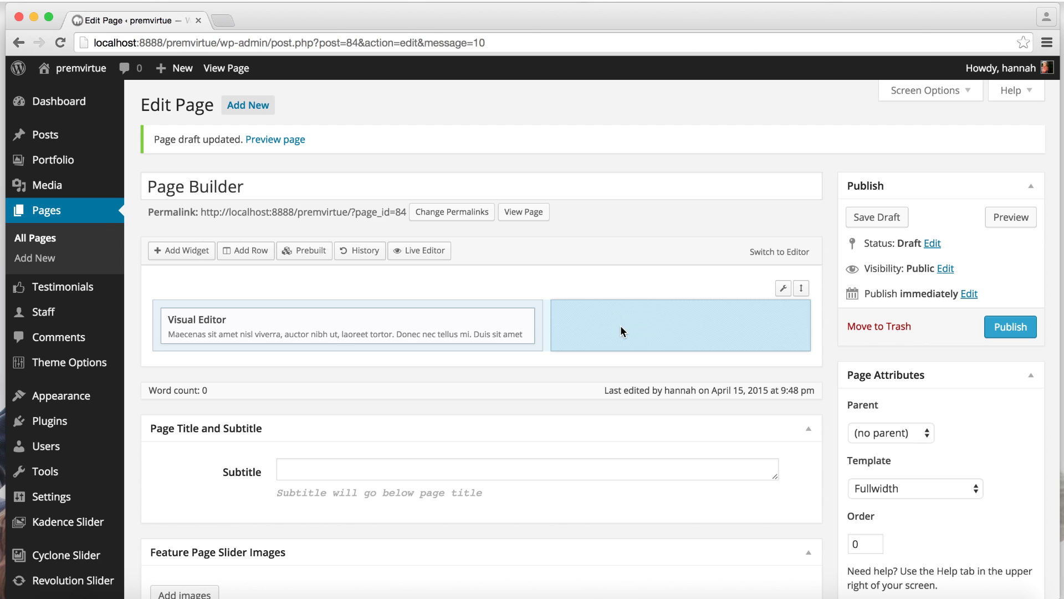
left_click(166, 250)
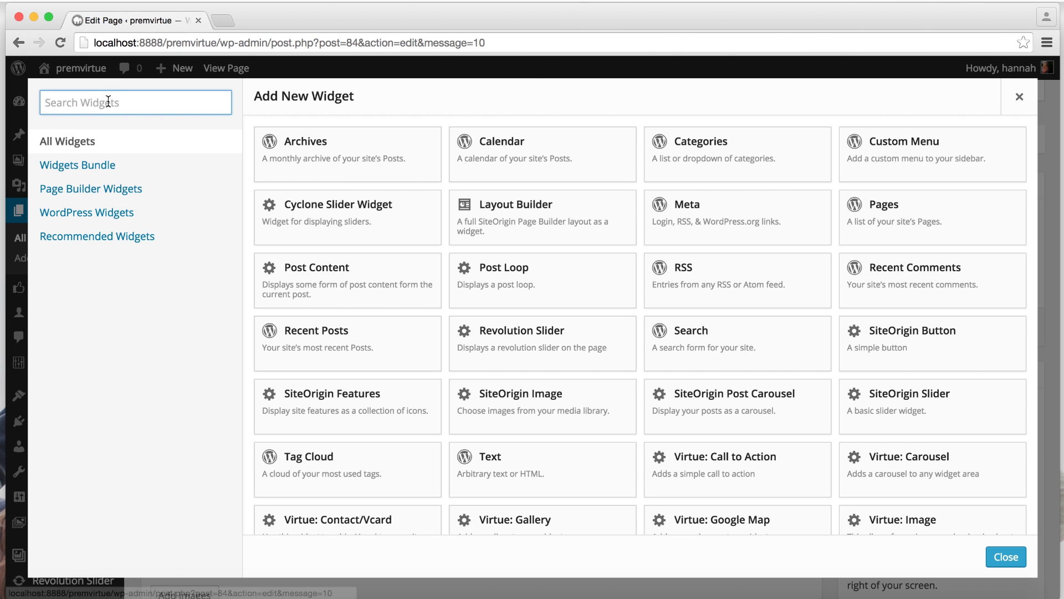
type("virtue")
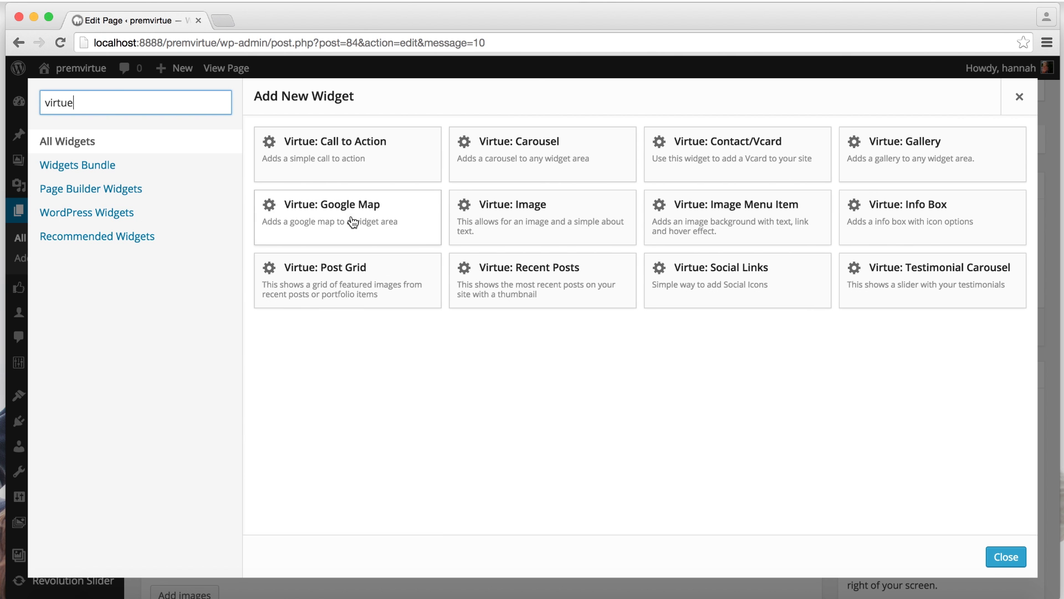
left_click(700, 227)
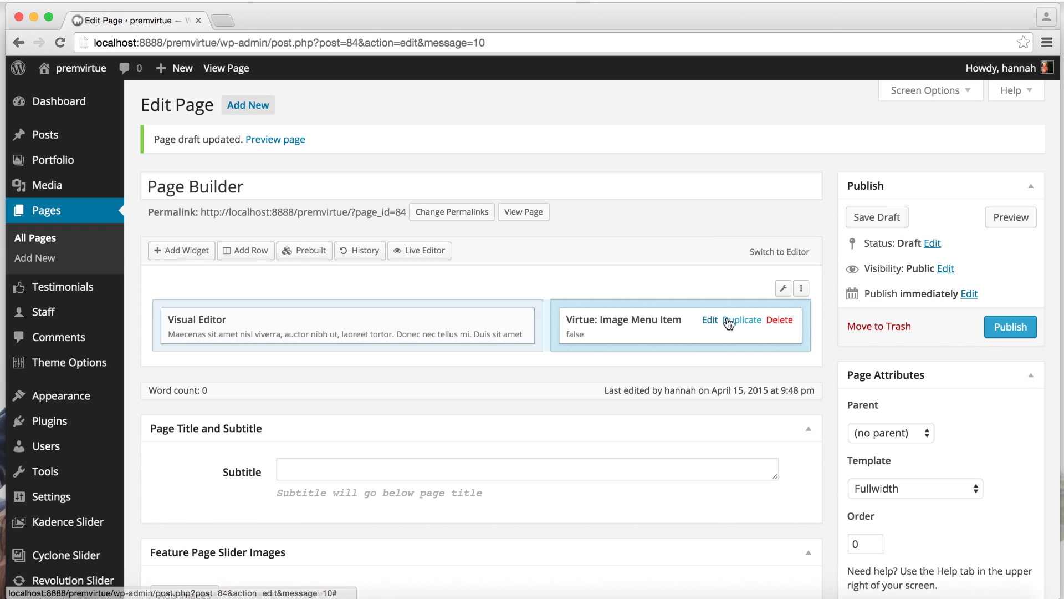
- Set the orange-jacket photo as the image menu item's picture
left_click(710, 321)
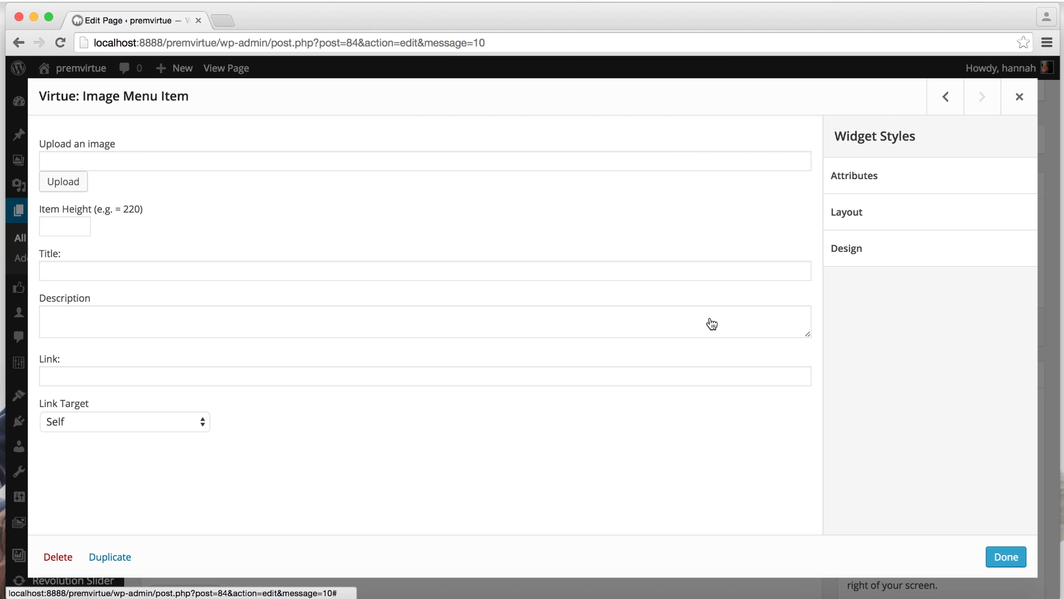
left_click(67, 190)
left_click(569, 264)
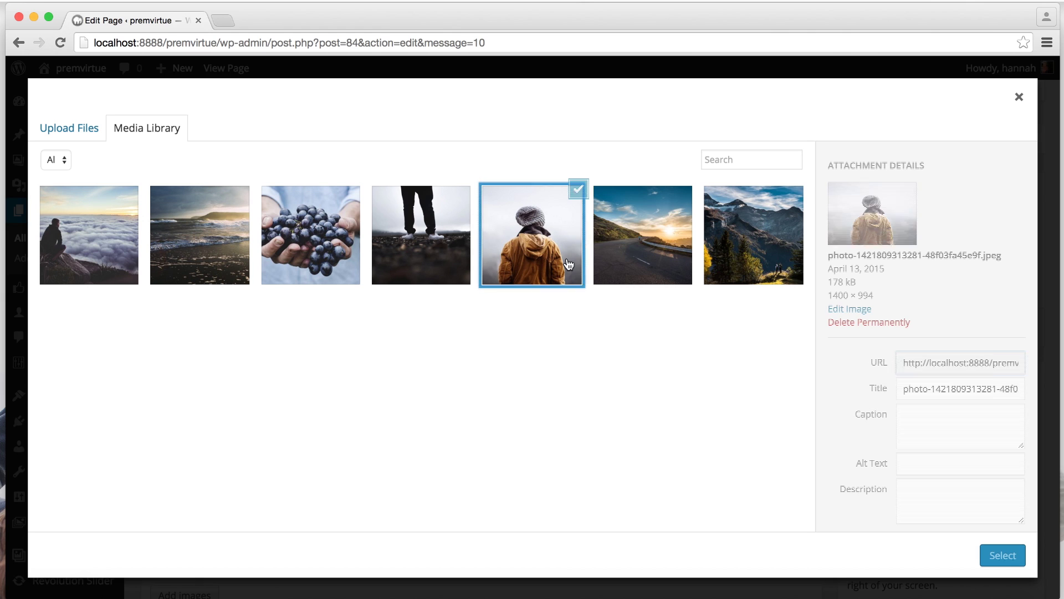
left_click(995, 555)
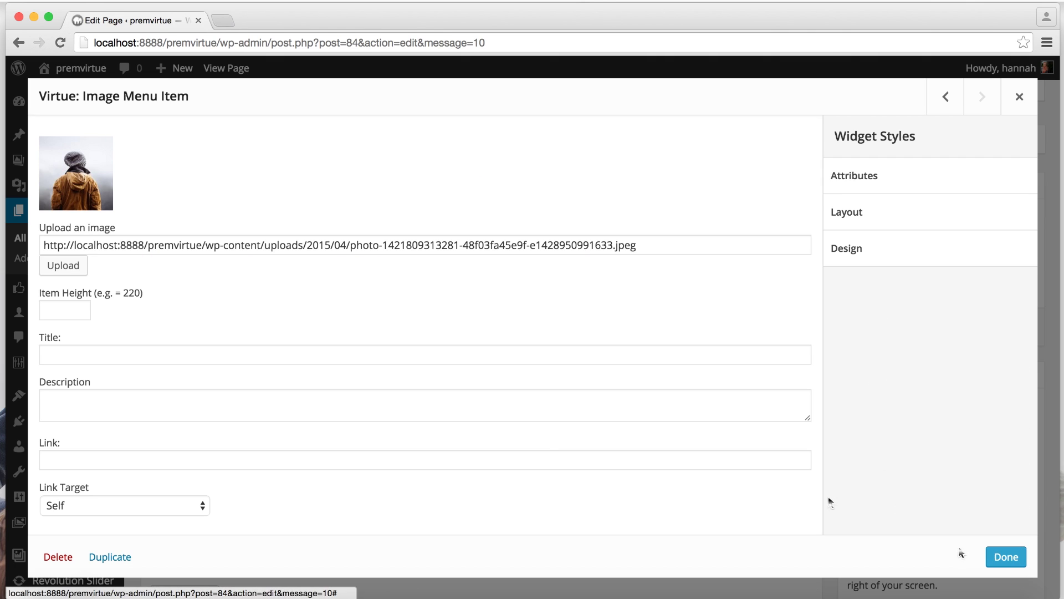
- Give the item height 220, title 'Winter Hats' and description 'On Sale Now'
left_click(49, 308)
type("220")
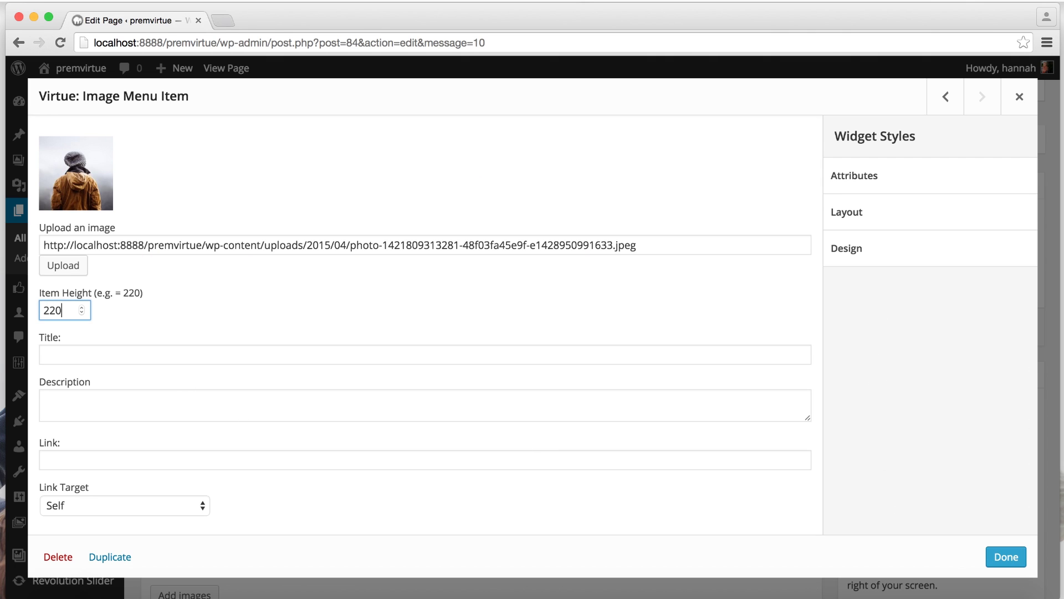
left_click(62, 354)
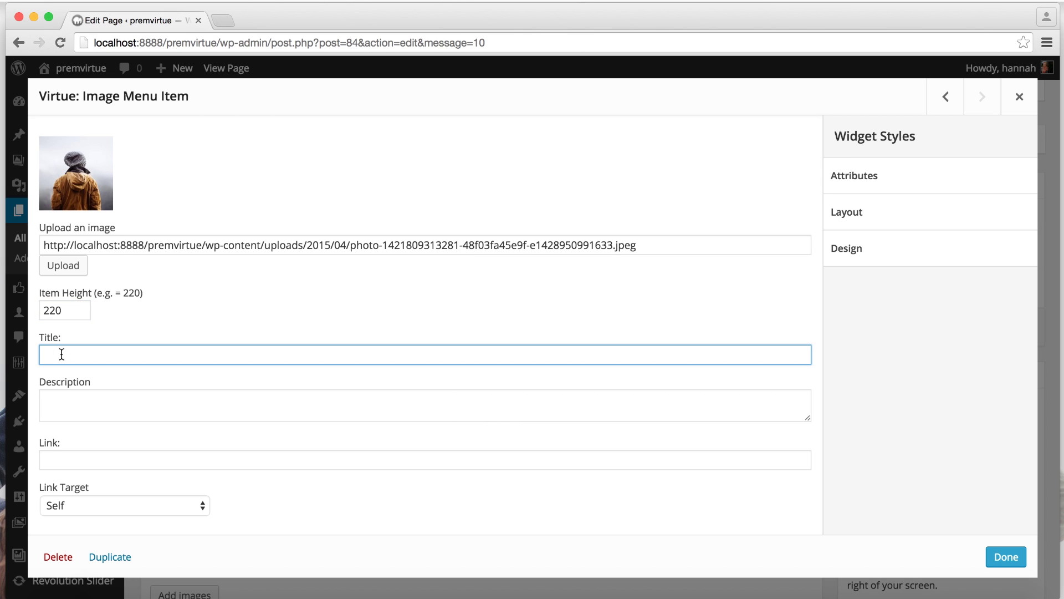
type("Winter Hats")
left_click(75, 408)
type("On Sale Now")
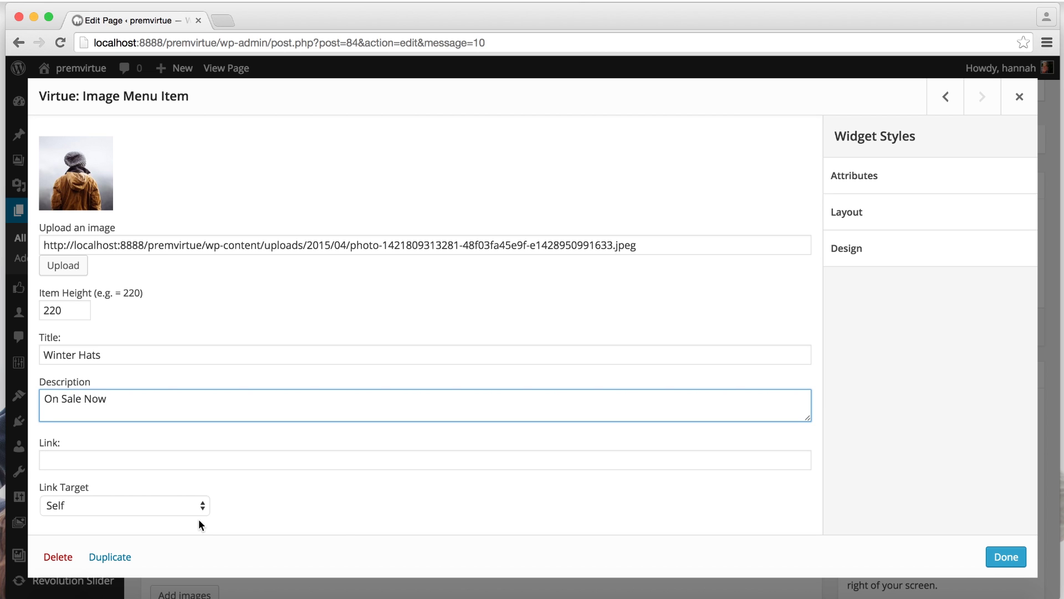
left_click(1006, 557)
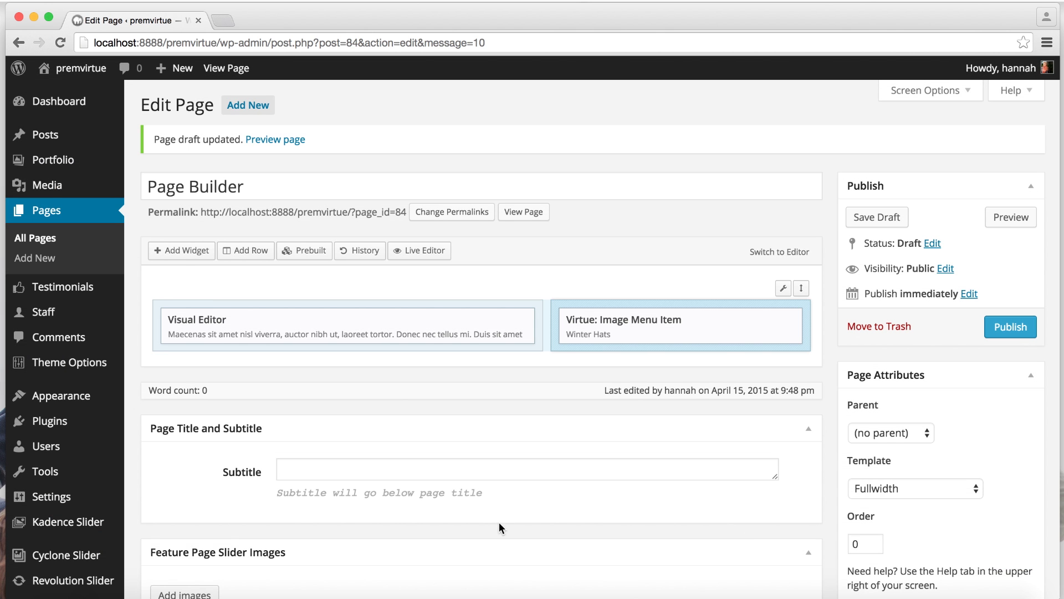
left_click(424, 252)
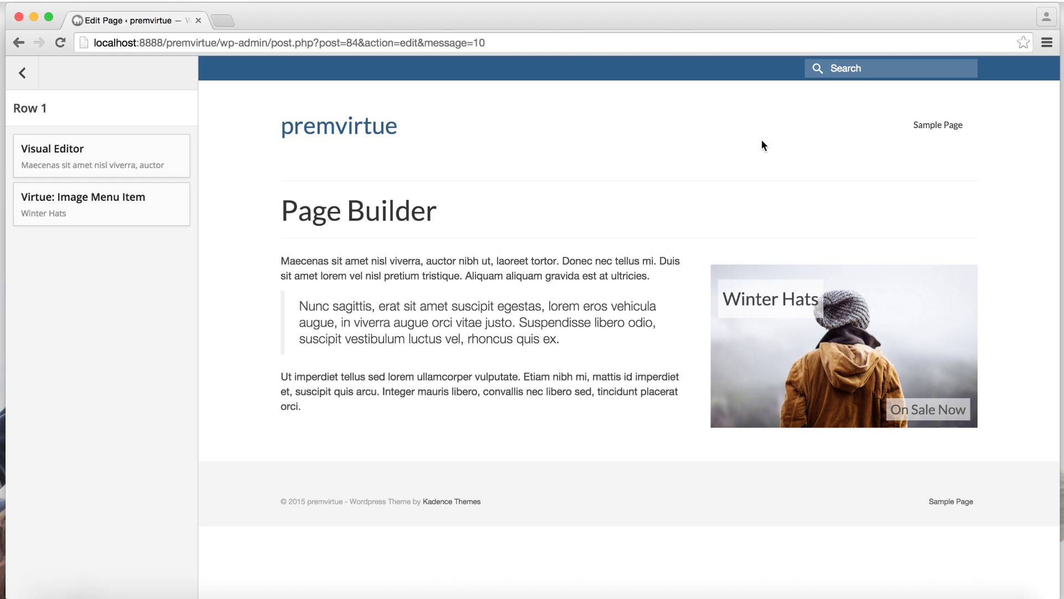
left_click(22, 73)
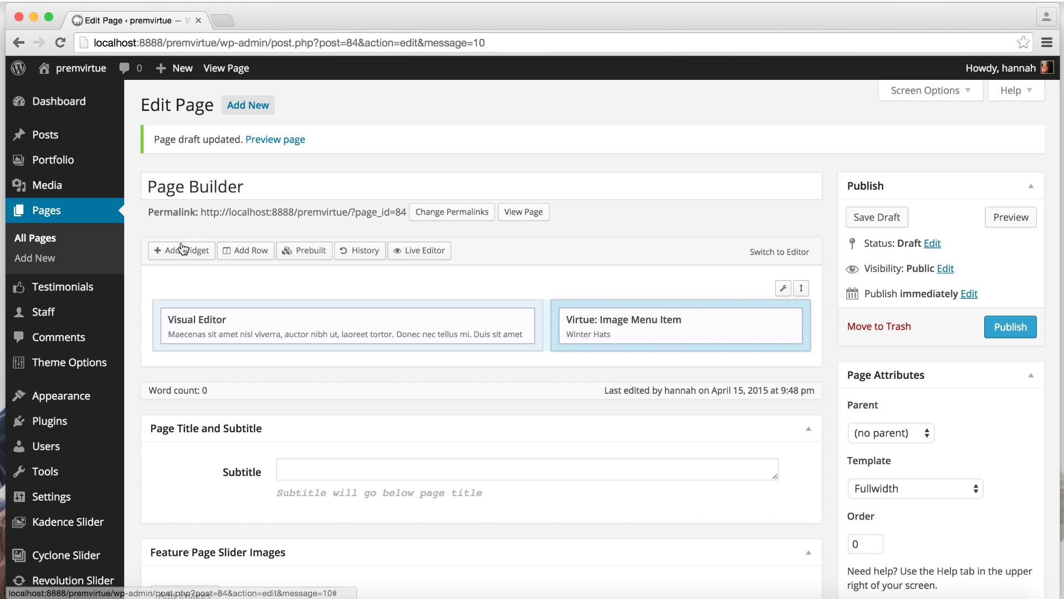
- Insert a 1-column row below the first row and select its empty cell
left_click(242, 258)
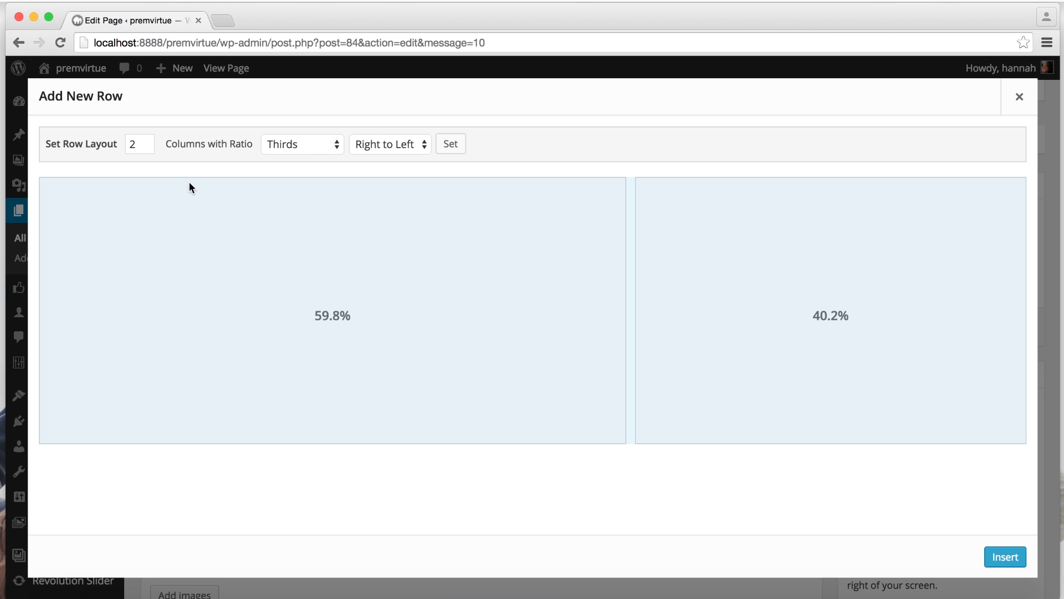
left_click(138, 146)
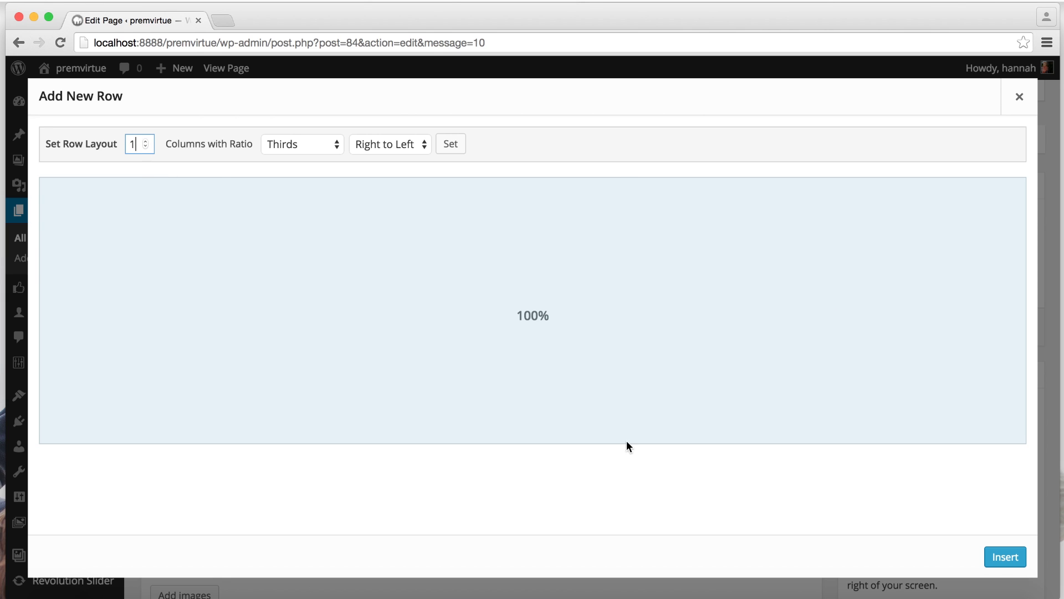
left_click(1004, 557)
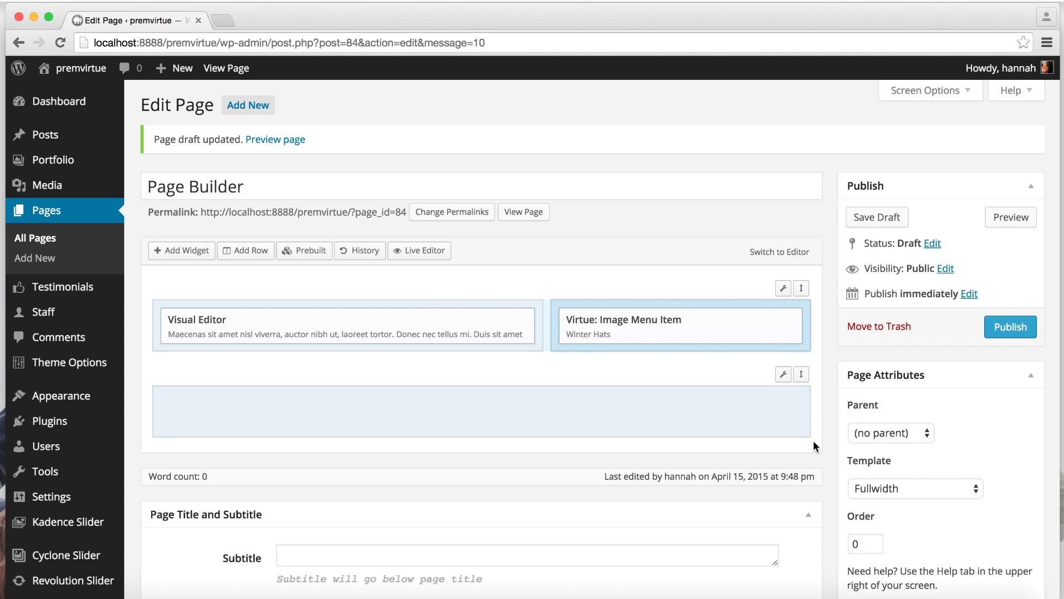
mouse_move(798, 379)
left_mouse_down()
mouse_move(798, 302)
mouse_move(799, 382)
left_mouse_up()
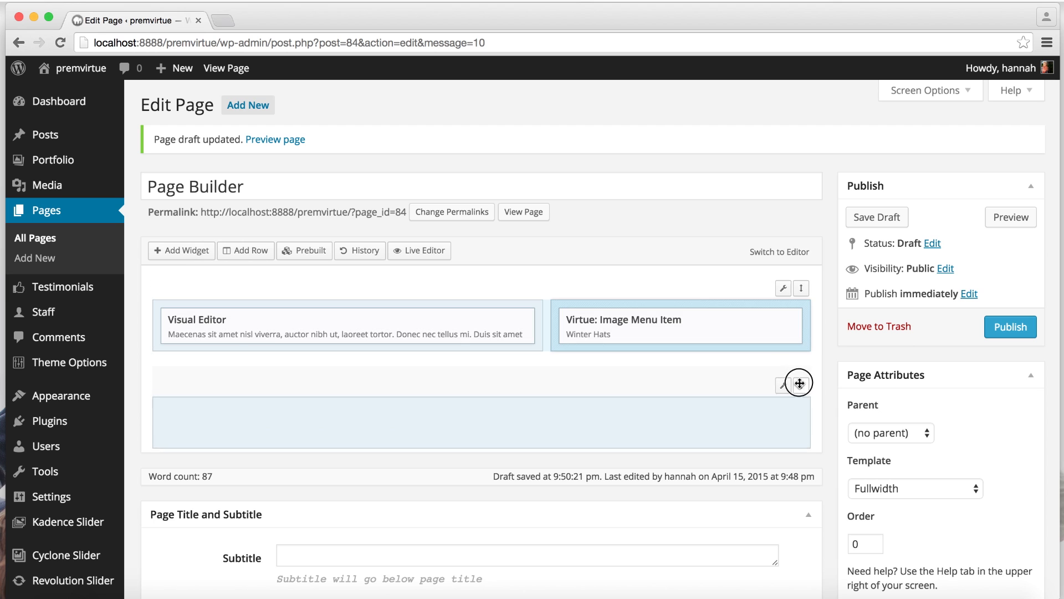
left_click(670, 418)
- Add a Virtue Call to Action widget to the lower row
left_click(191, 251)
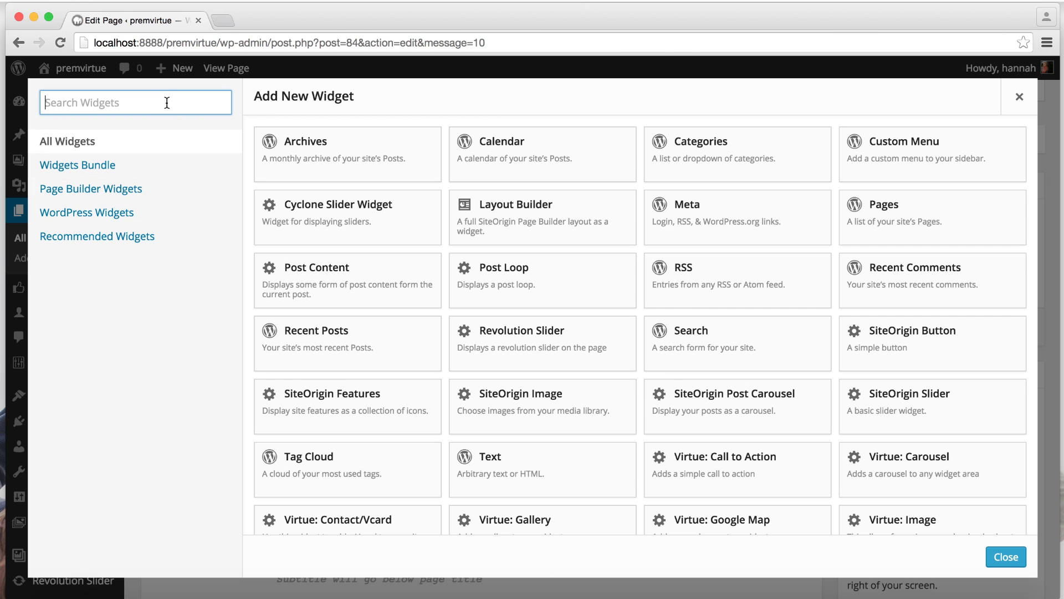
type("virtue")
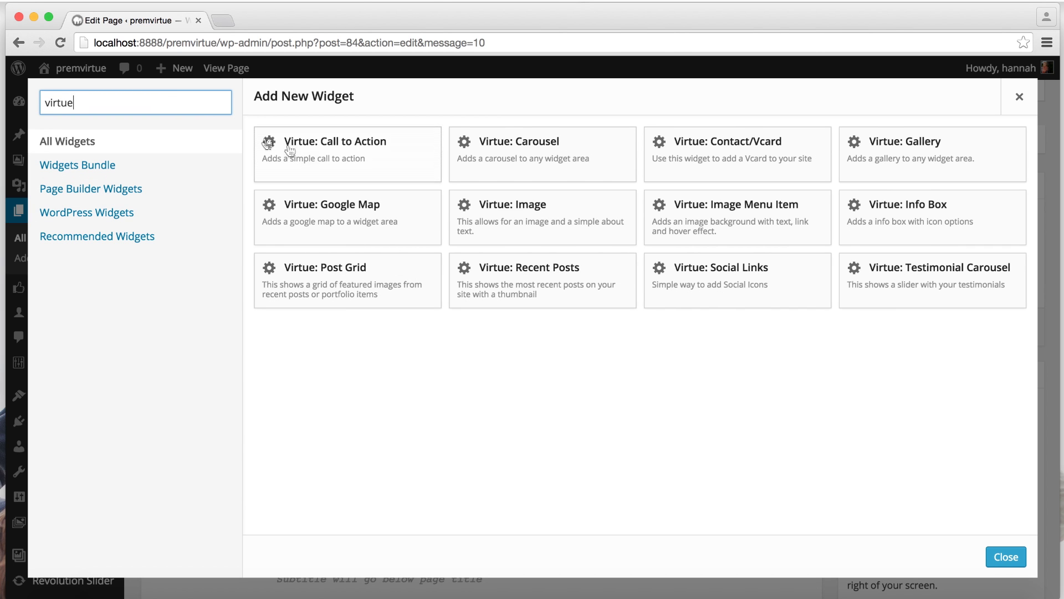
left_click(346, 156)
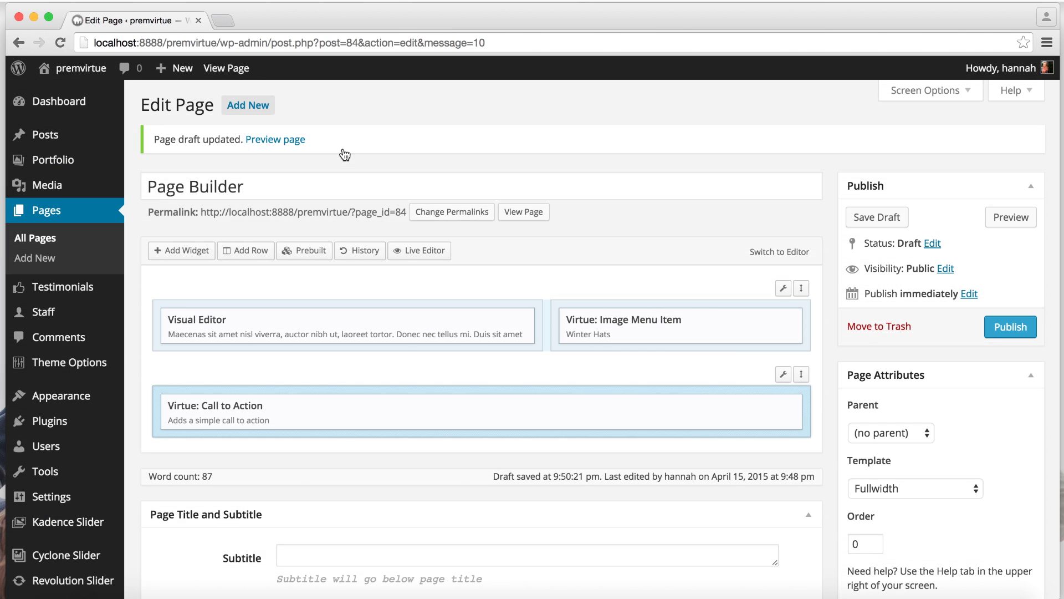
left_click(708, 407)
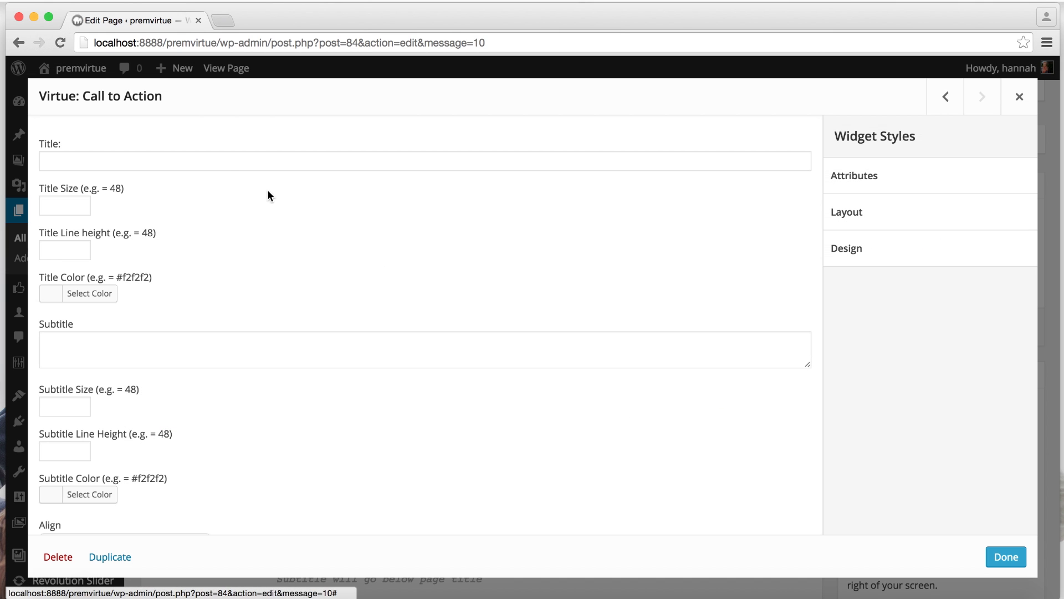
- Title the call to action 'Ready?' with button text 'Click Here!'
left_click(229, 167)
type("Ready?")
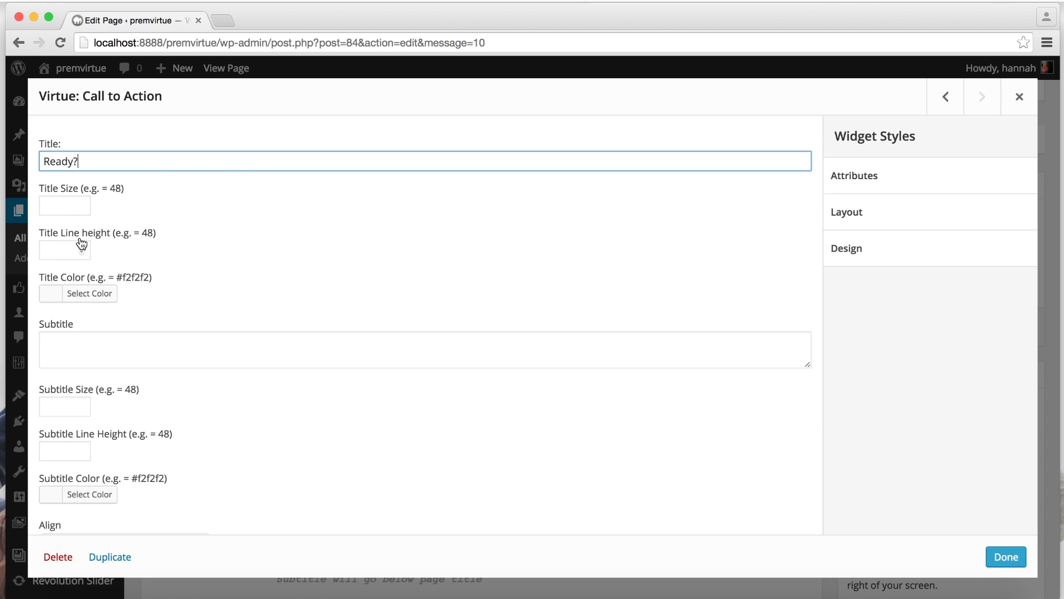
scroll(78, 236, "down", 1)
scroll(95, 310, "down", 3)
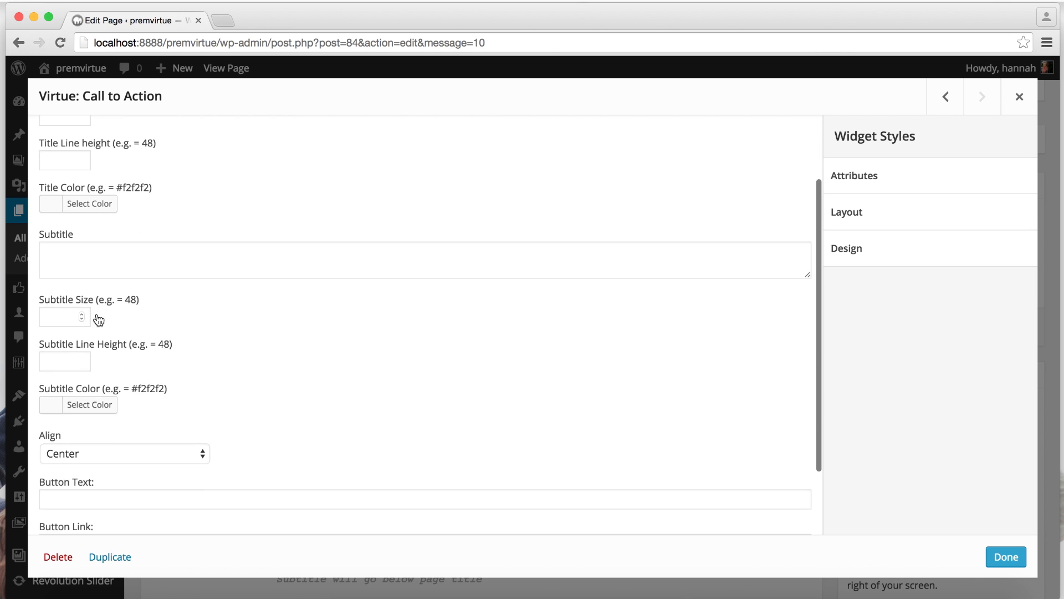
scroll(130, 244, "down", 3)
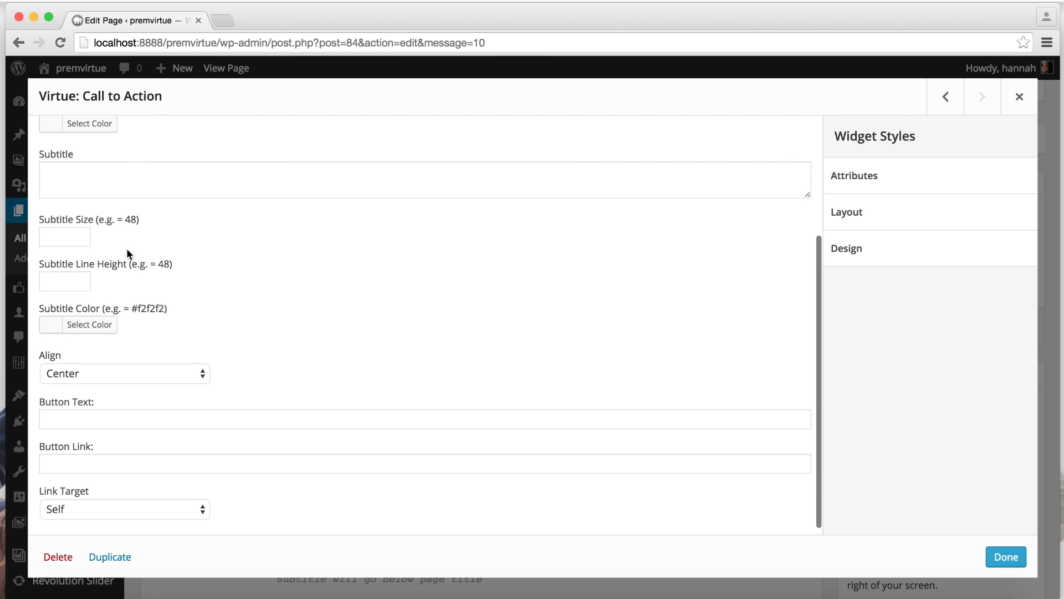
left_click(124, 424)
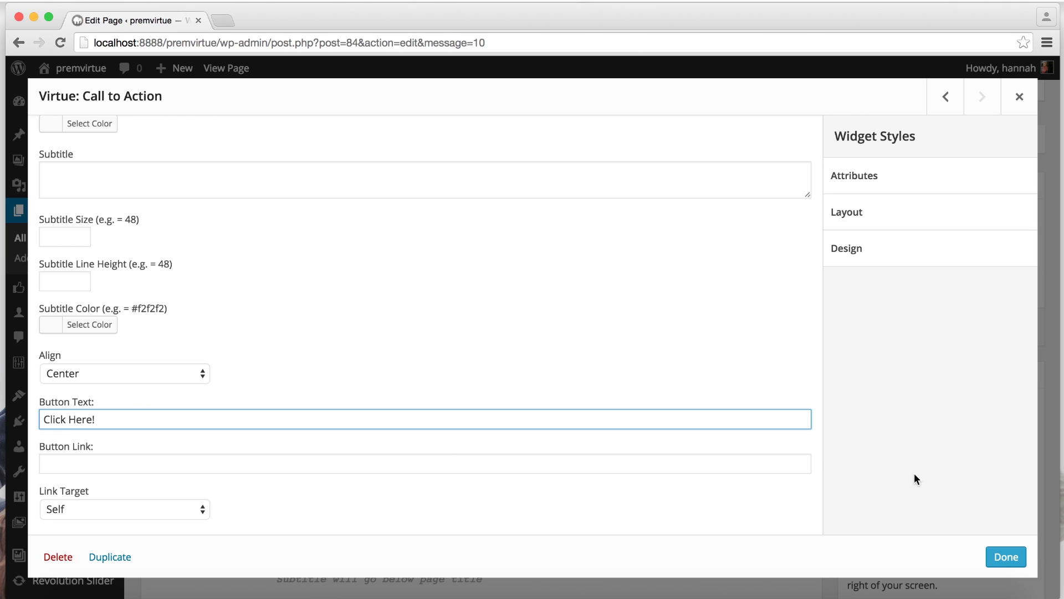
left_click(1006, 556)
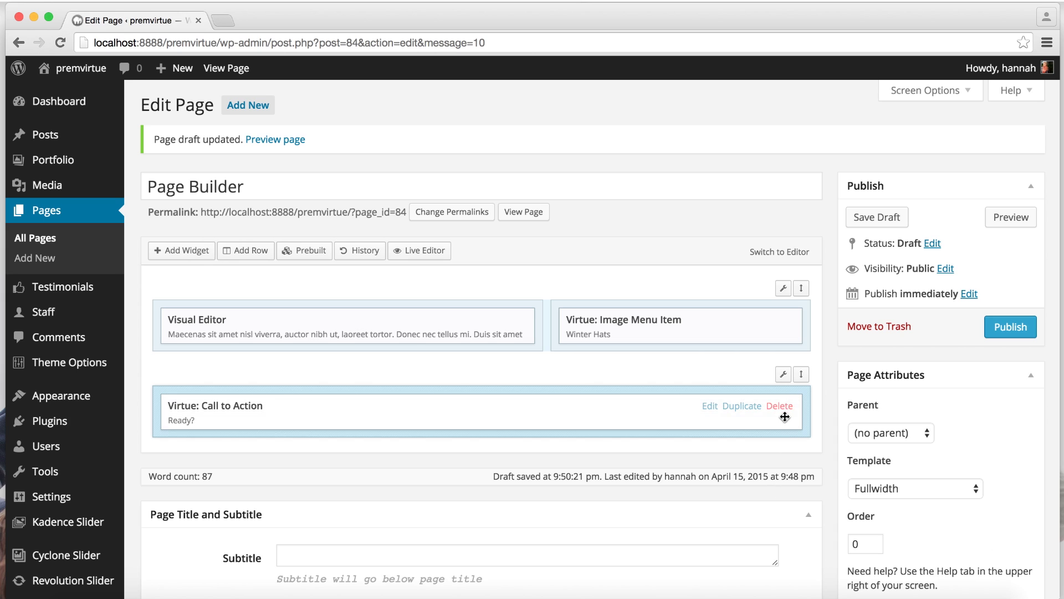
- Set the road-at-sunset photo as the call-to-action row's background image
mouse_move(785, 384)
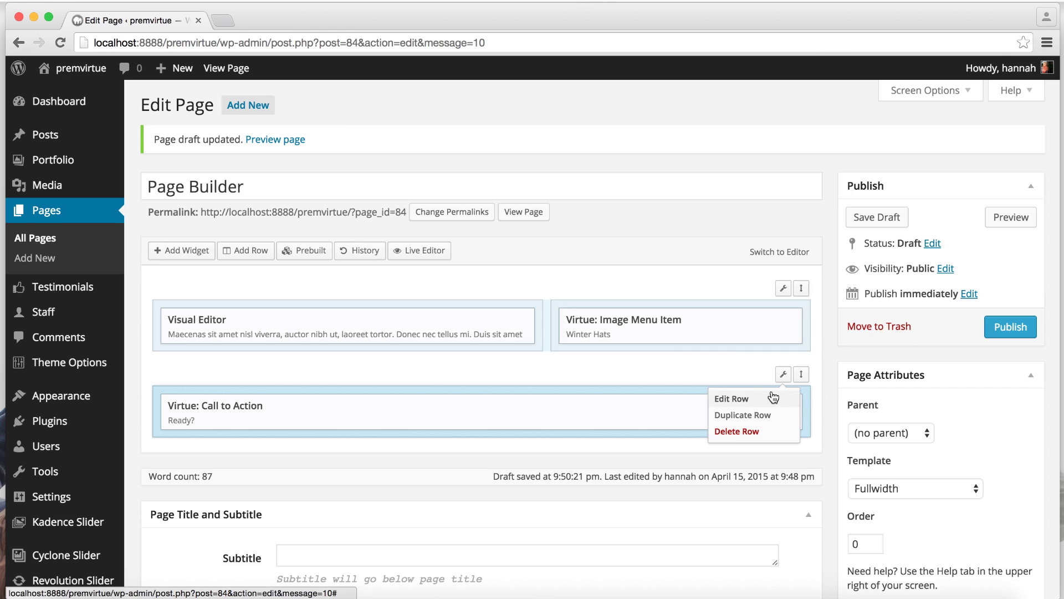
left_click(774, 398)
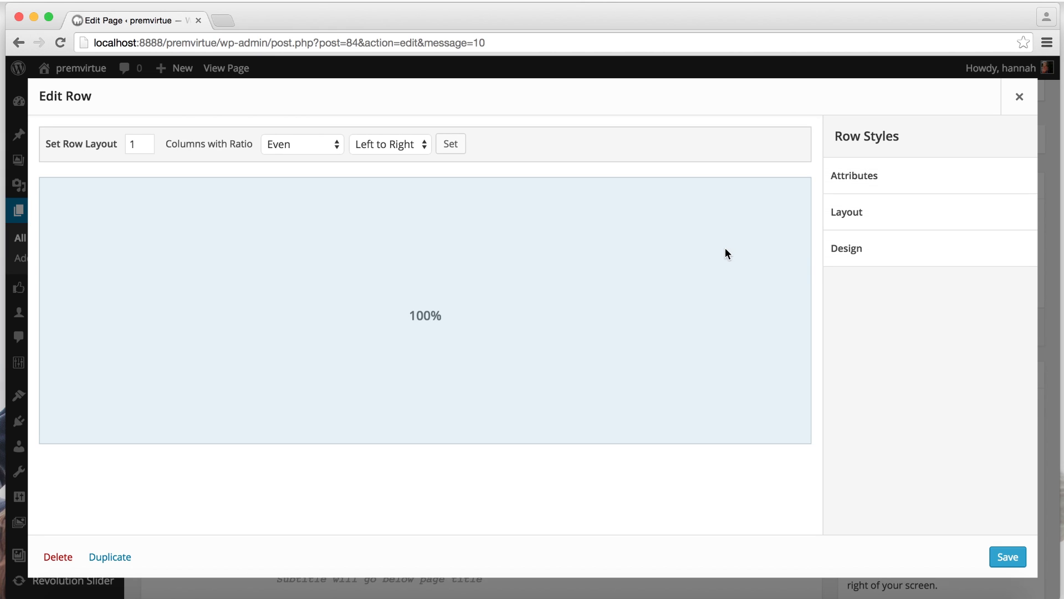
left_click(899, 259)
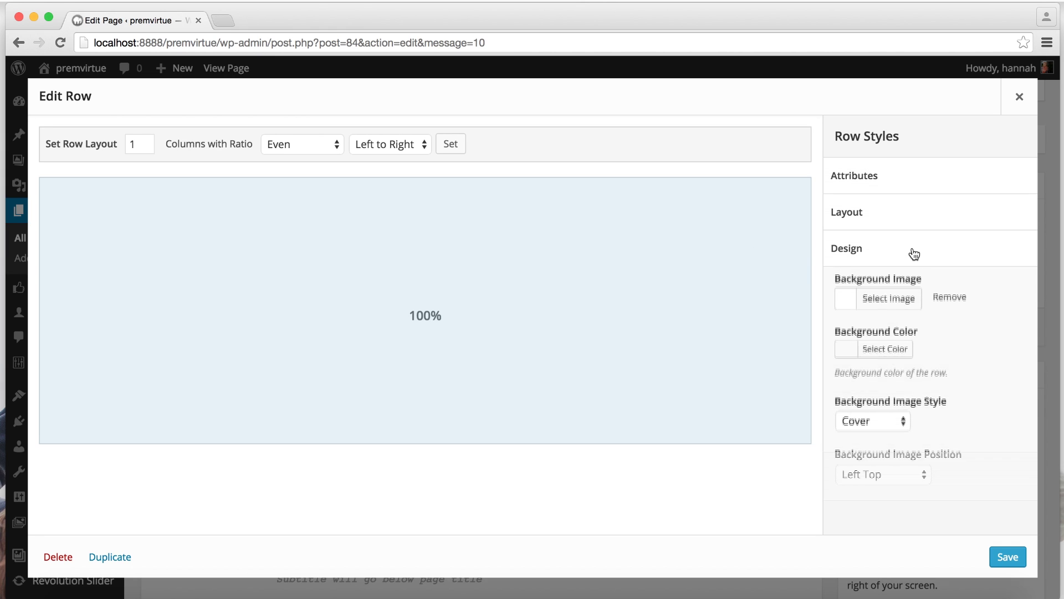
left_click(910, 308)
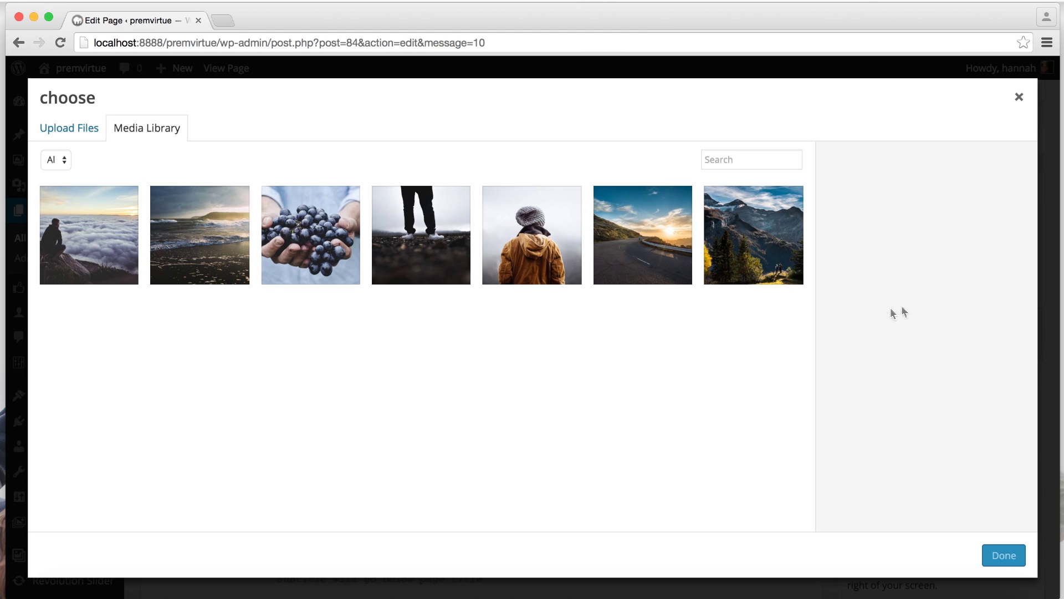
left_click(660, 276)
left_click(1003, 555)
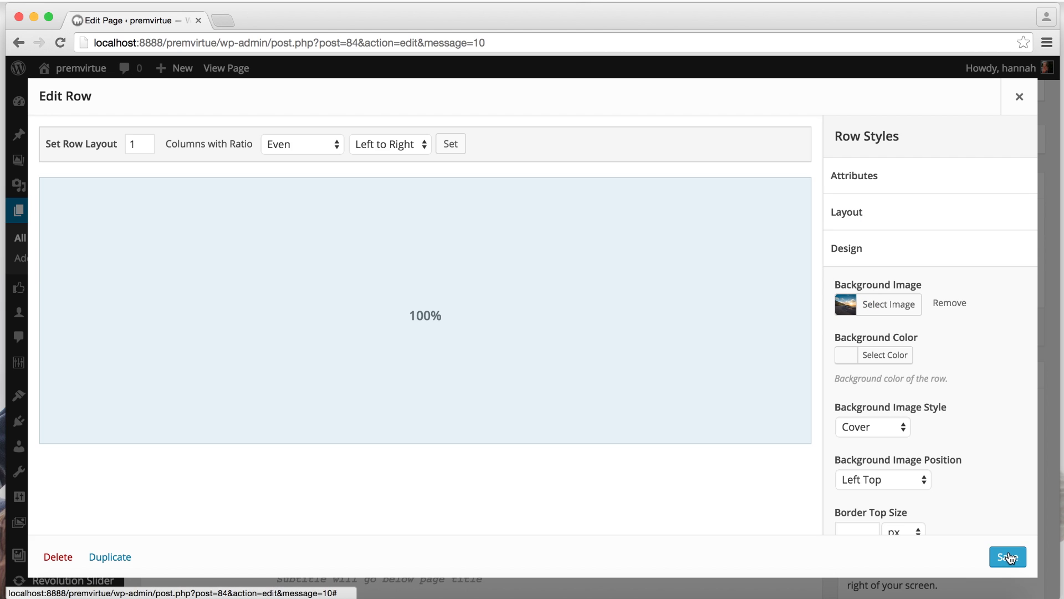
- Make the background Parallax, positioned at Center Top
left_click(896, 431)
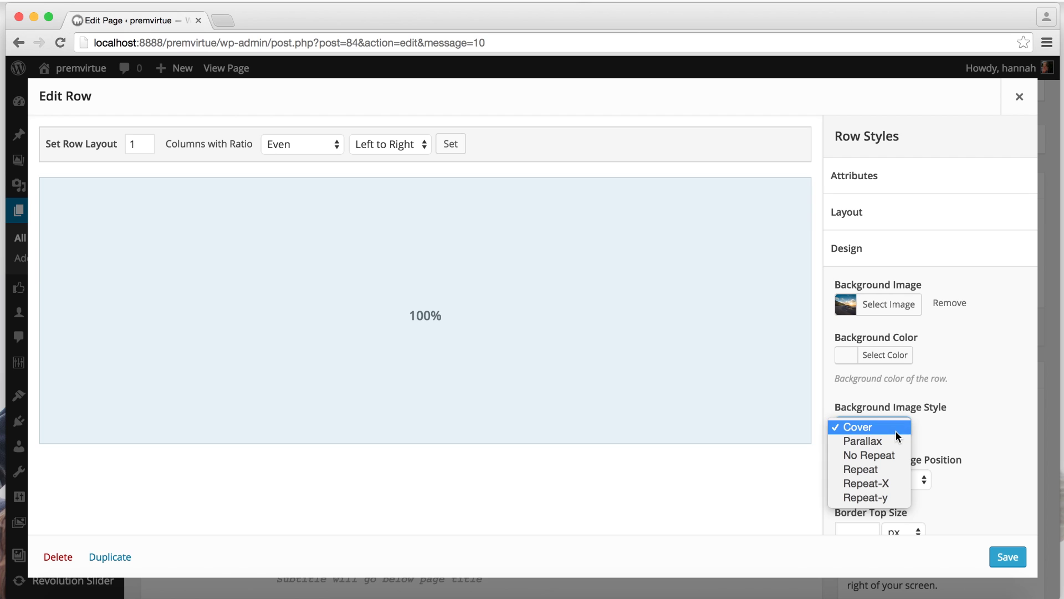
left_click(865, 442)
scroll(943, 438, "down", 2)
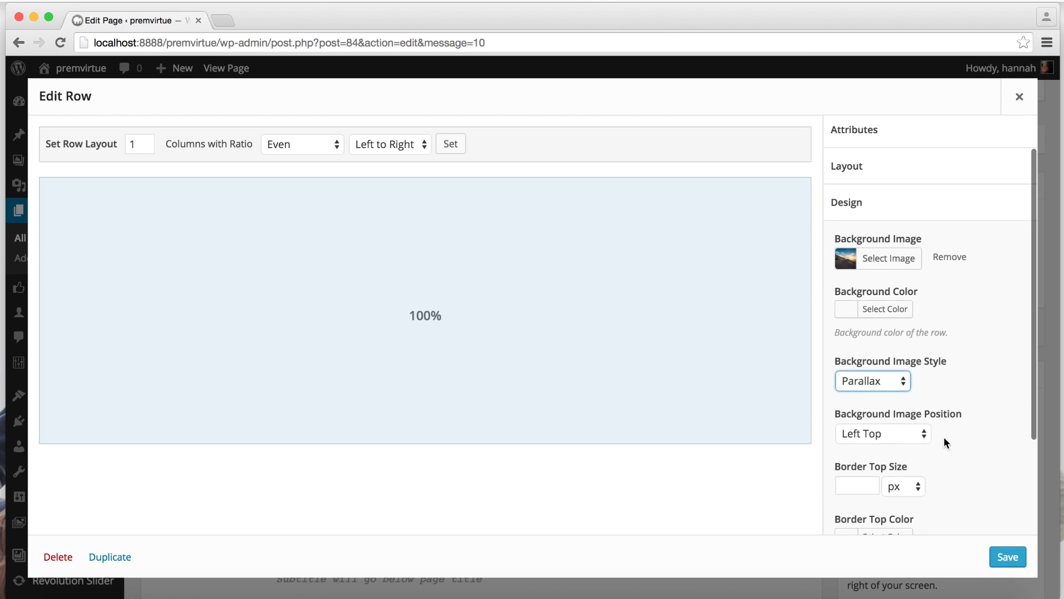
left_click(915, 435)
left_click(905, 476)
scroll(946, 420, "up", 2)
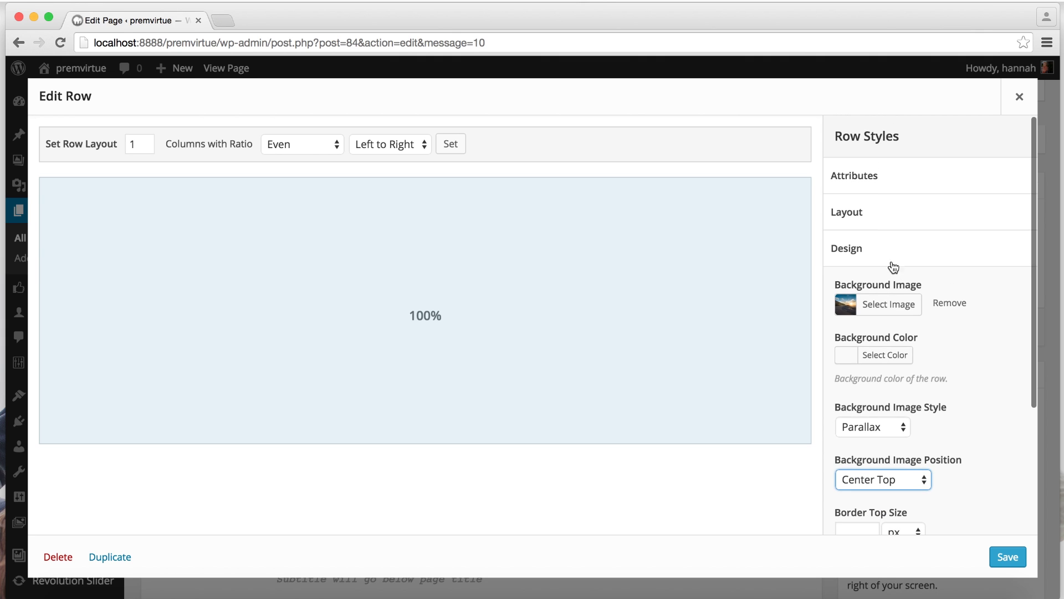
- Give the row 80 px top and bottom padding and Full Width layout, then save
left_click(895, 212)
scroll(938, 279, "down", 1)
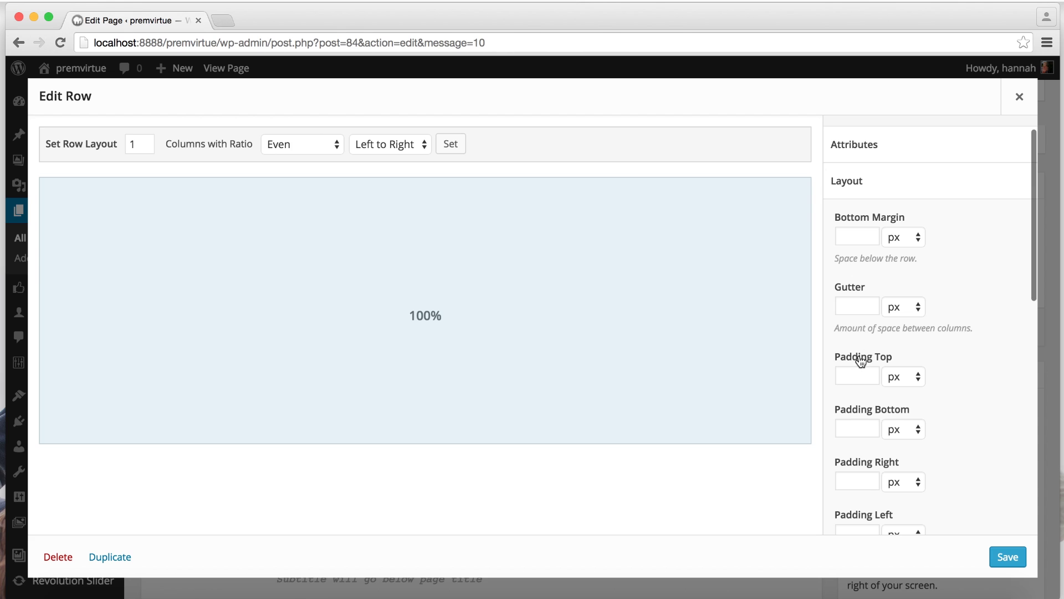
left_click(856, 376)
left_click(850, 427)
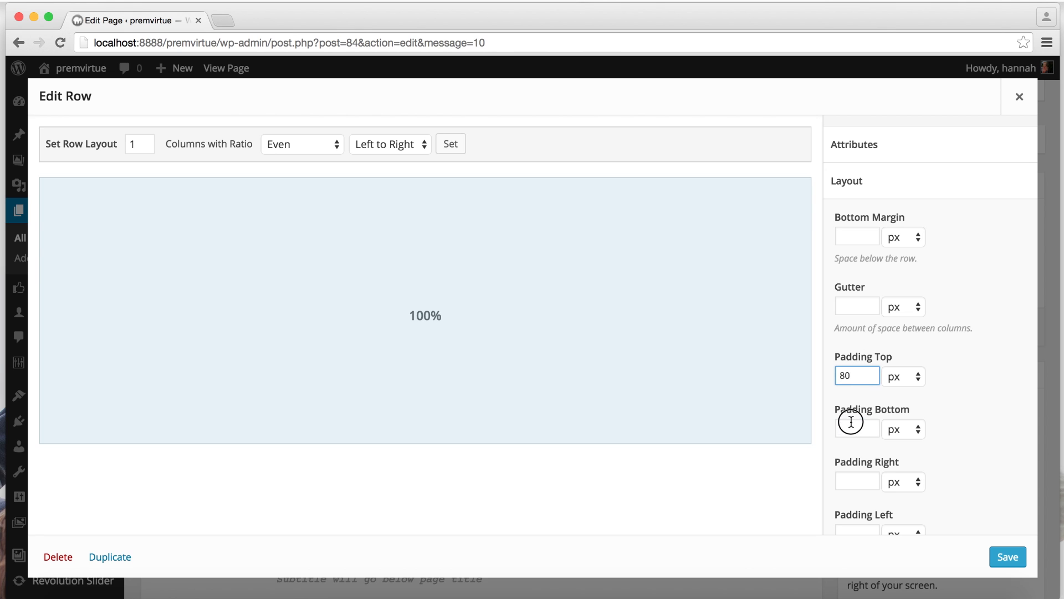
type("80")
scroll(891, 517, "down", 5)
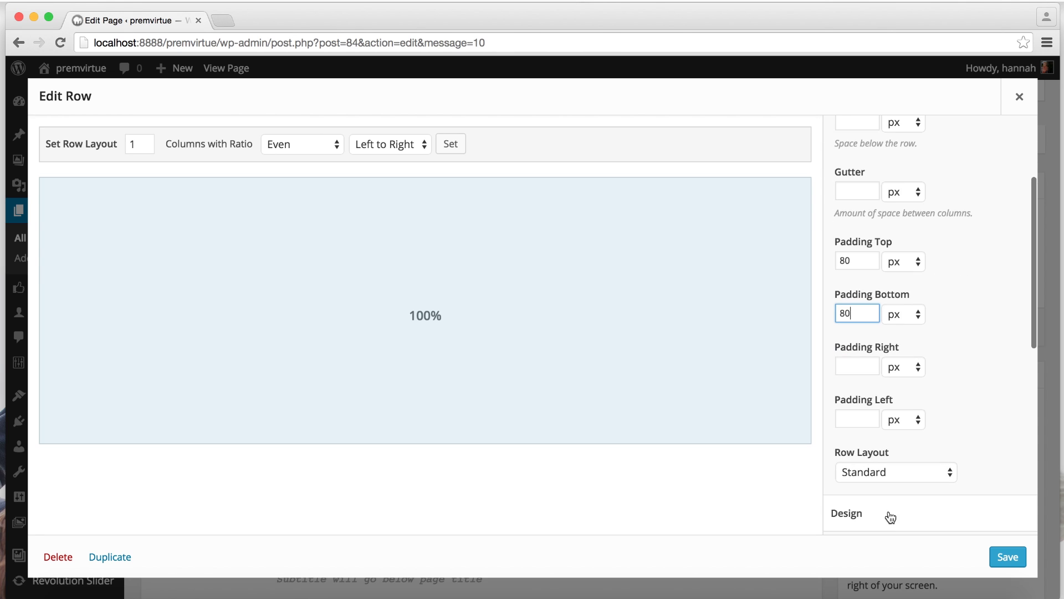
left_click(893, 479)
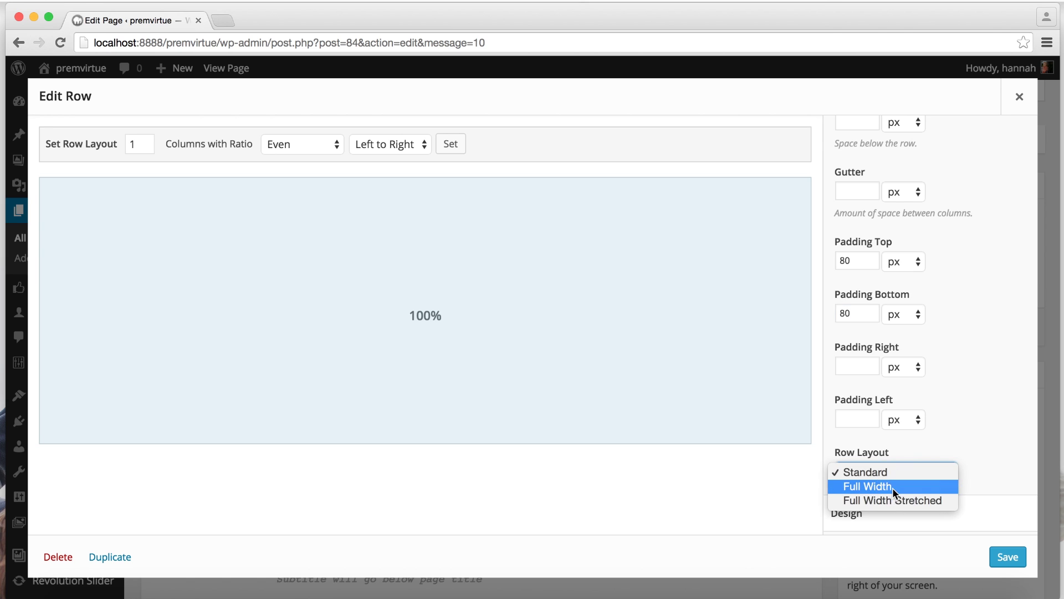
left_click(893, 488)
left_click(1009, 556)
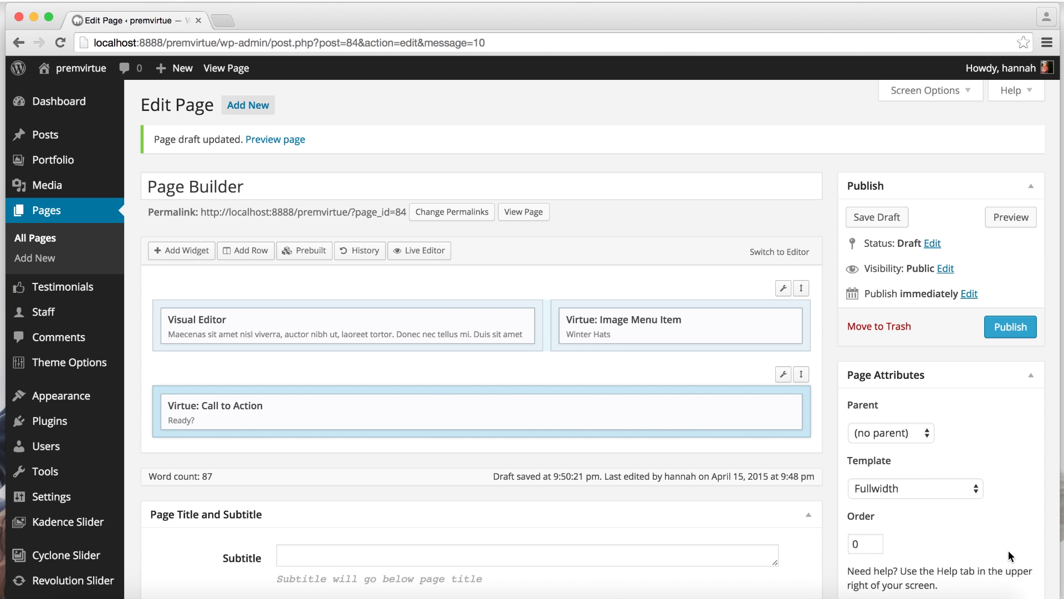
- Save the draft and preview it, scrolling to check the sunset 'Ready?' parallax banner
left_click(877, 216)
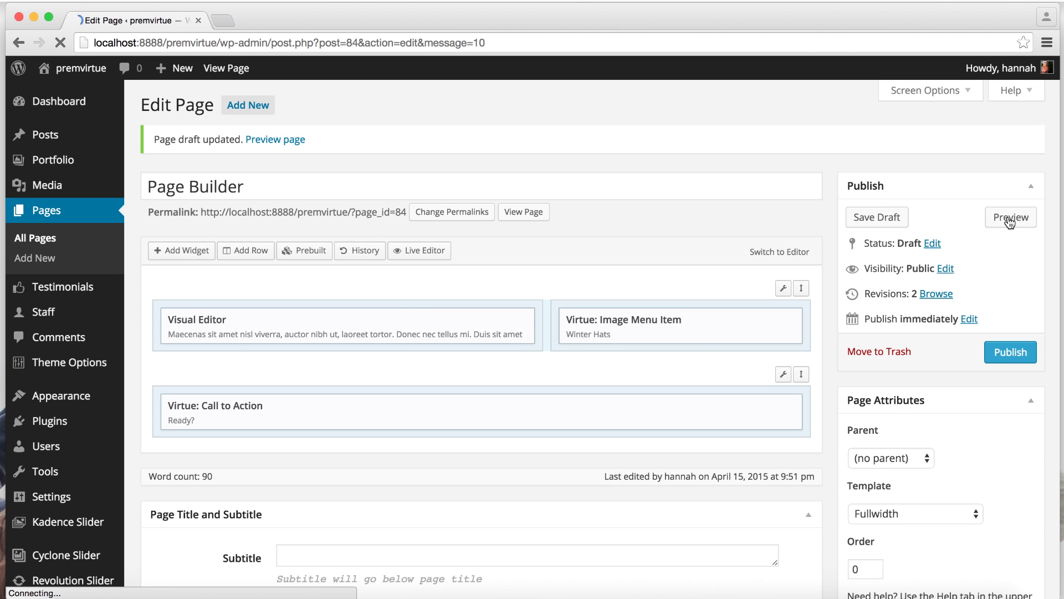
left_click(1009, 217)
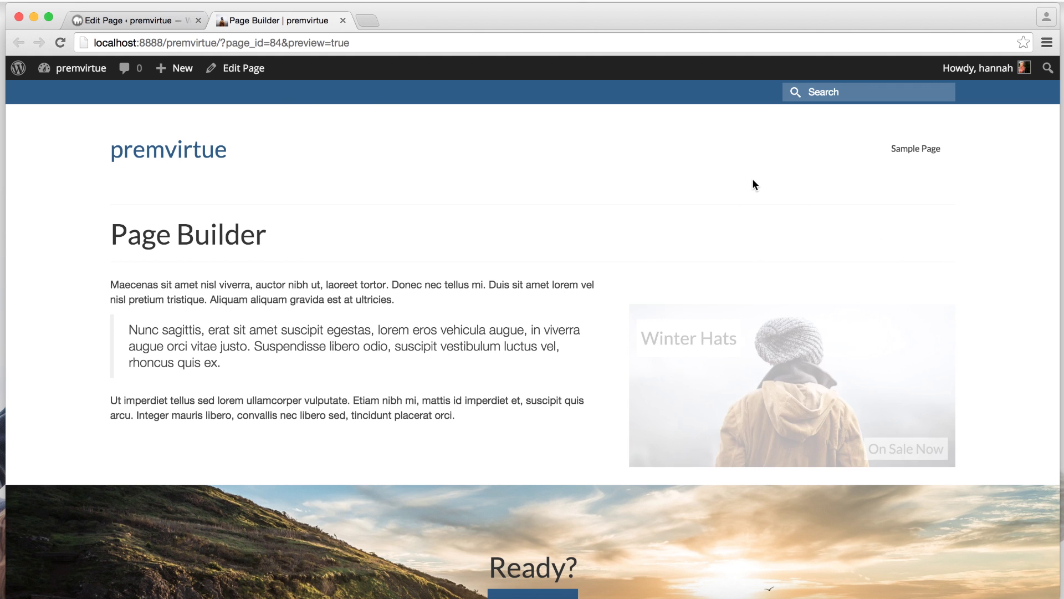
scroll(753, 184, "down", 5)
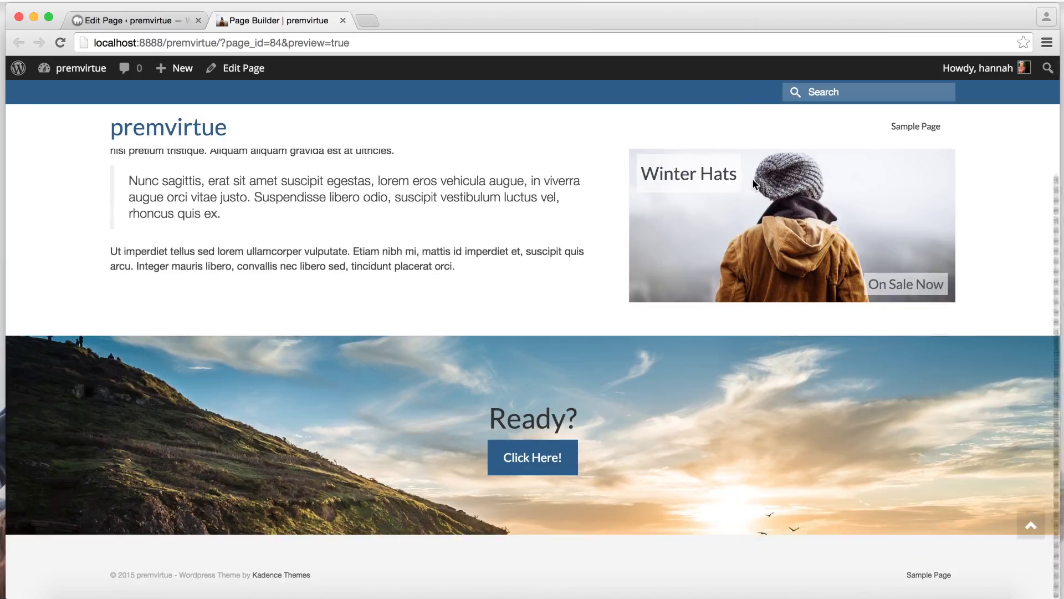
scroll(752, 185, "up", 10)
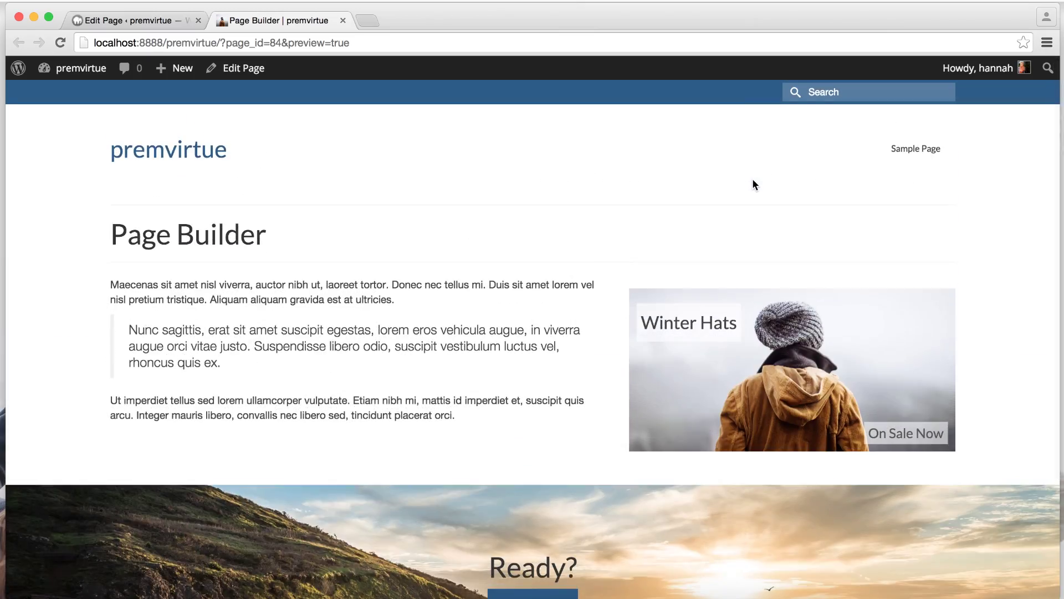
scroll(753, 180, "down", 1)
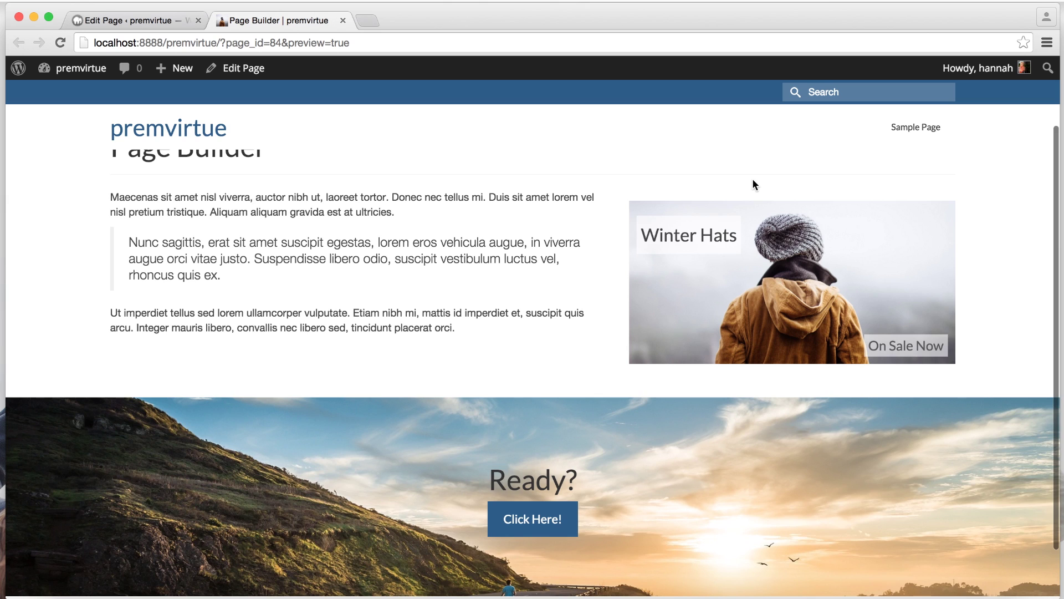
scroll(753, 185, "up", 2)
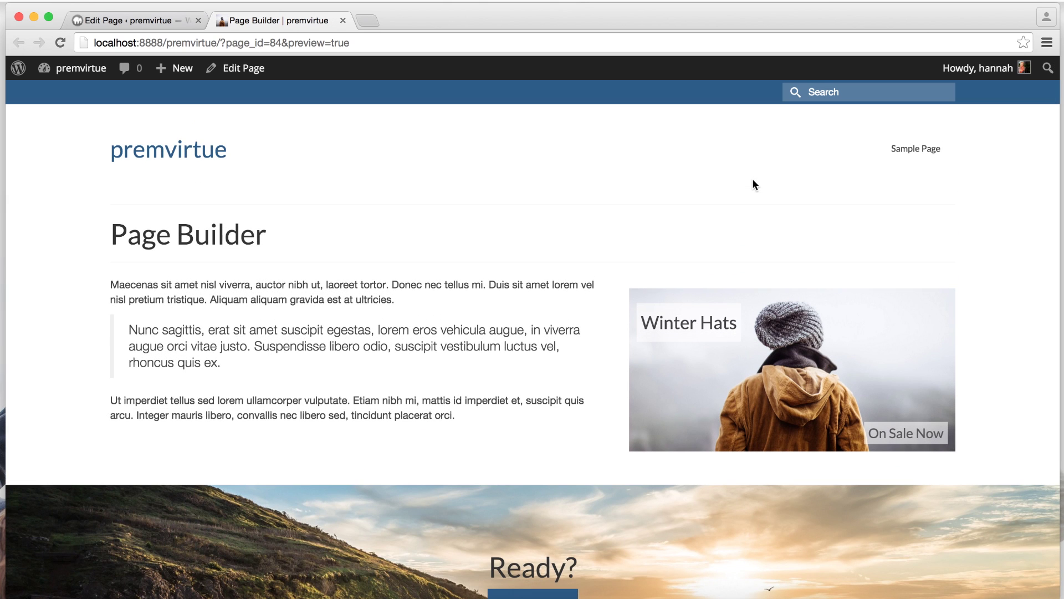